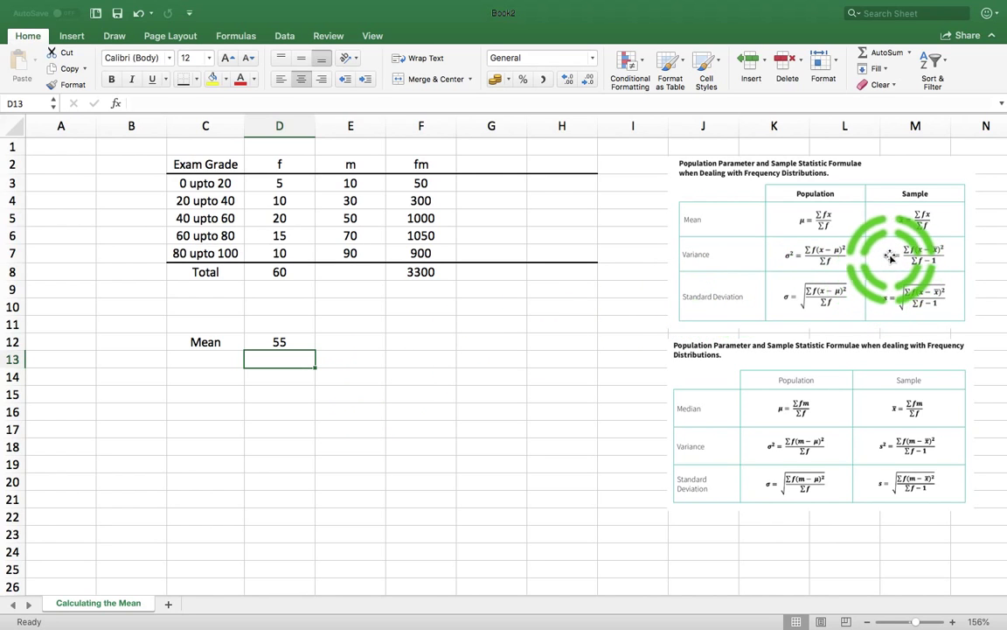
# Add the heading (m - xb) in G2 after the fm column
pyautogui.click(639, 308)
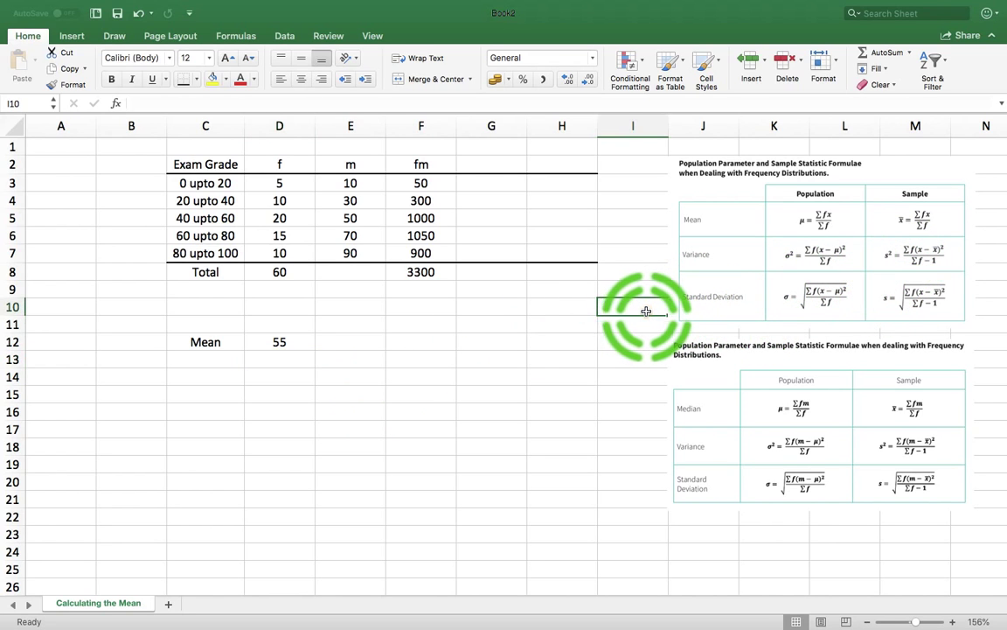
pyautogui.hscroll(15, 587, 332)
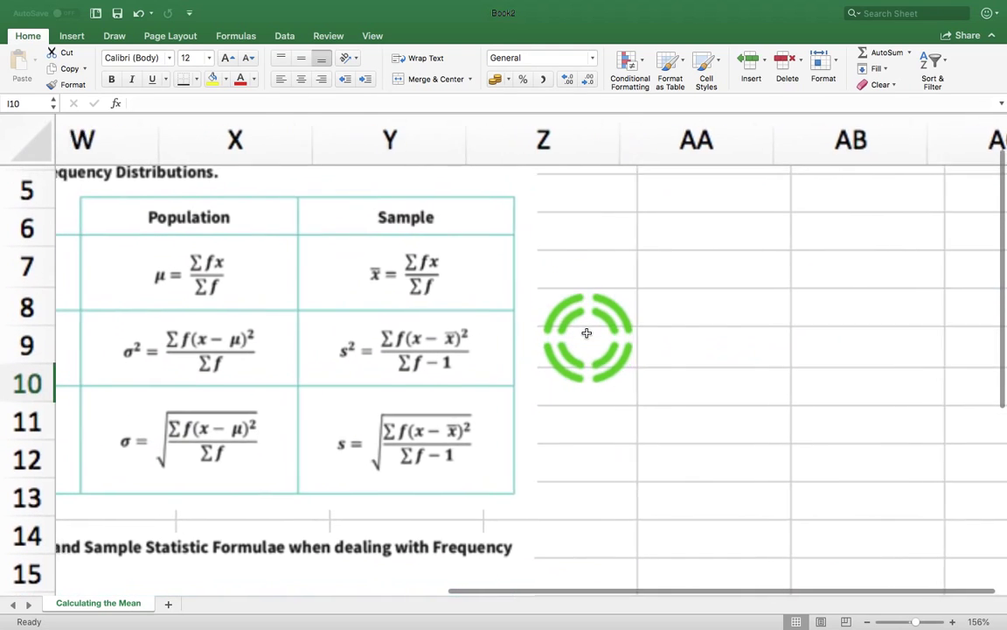
pyautogui.hscroll(-10, 587, 332)
pyautogui.scroll(-8, 580, 337)
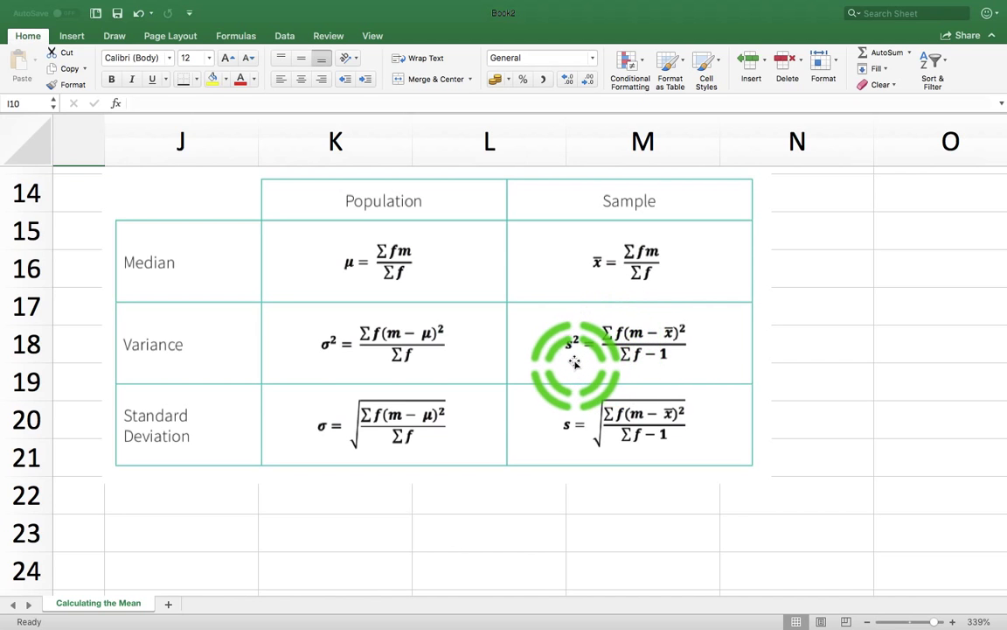
pyautogui.scroll(-5, 576, 362)
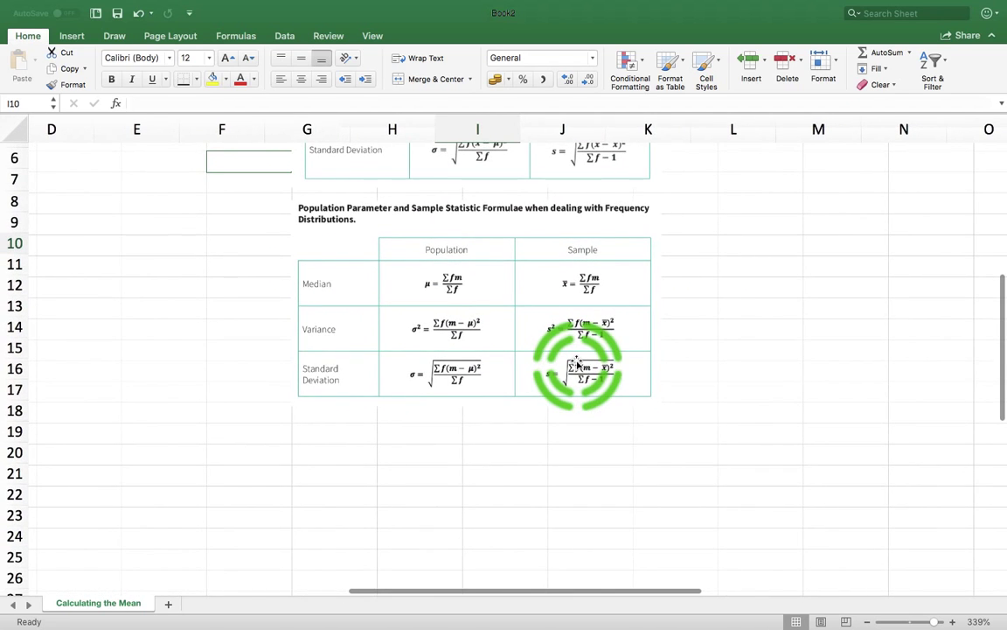
pyautogui.hscroll(-5, 578, 362)
pyautogui.scroll(-6, 577, 362)
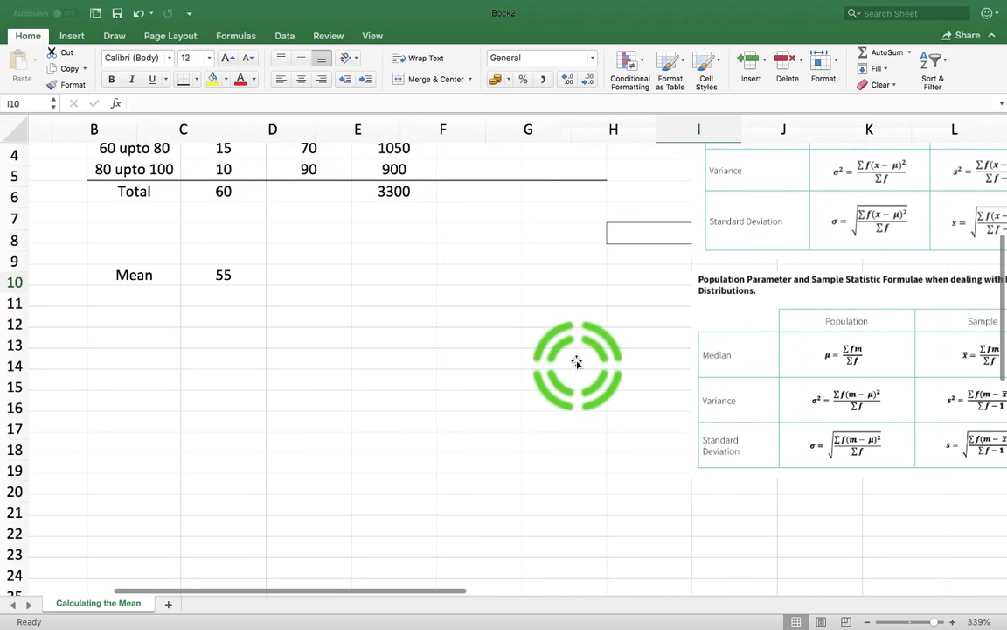
pyautogui.scroll(-3, 576, 362)
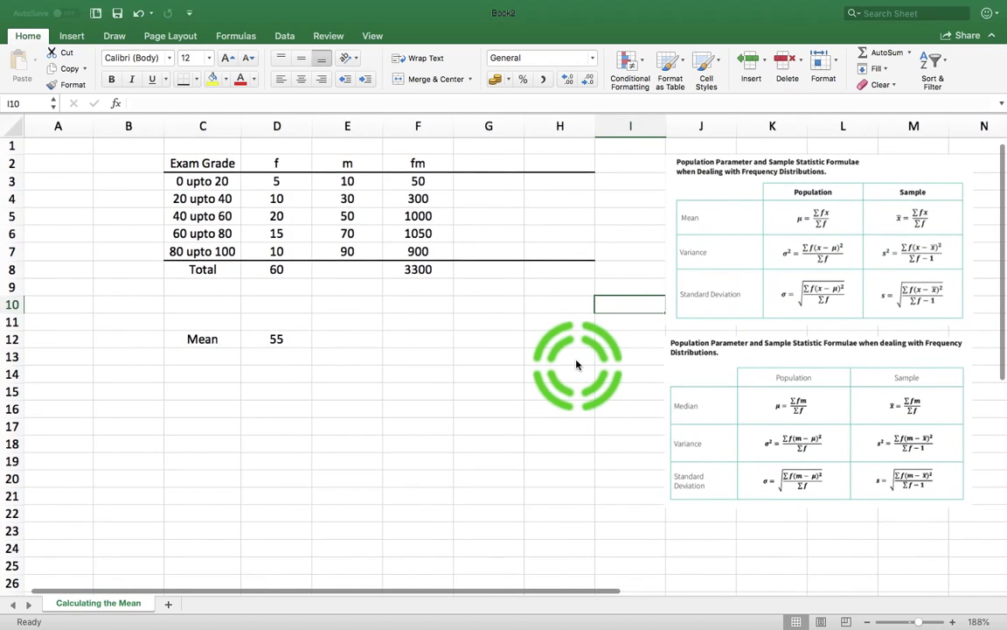
pyautogui.scroll(-2, 576, 363)
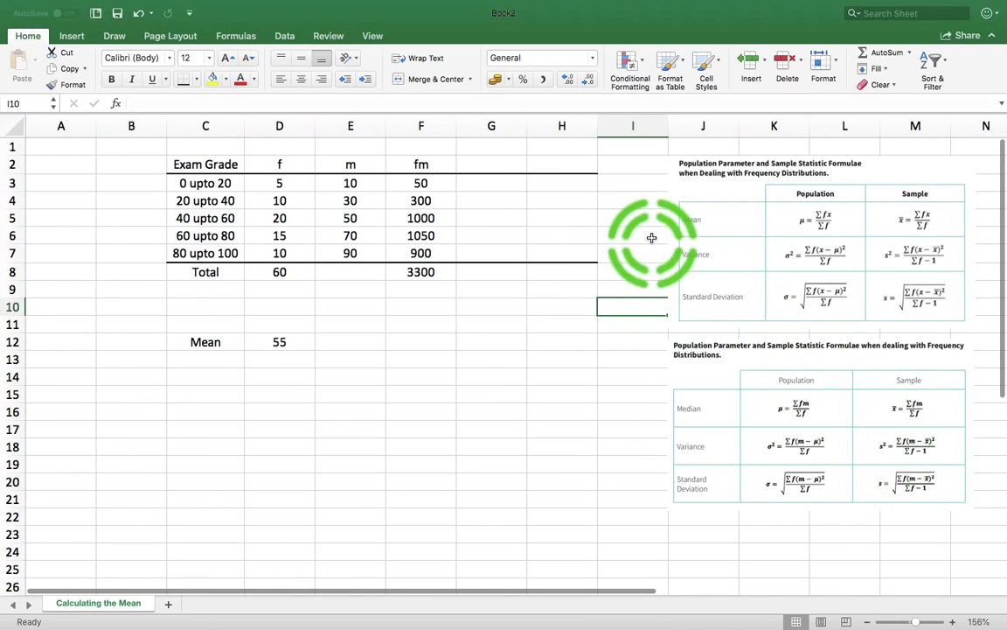
pyautogui.click(482, 164)
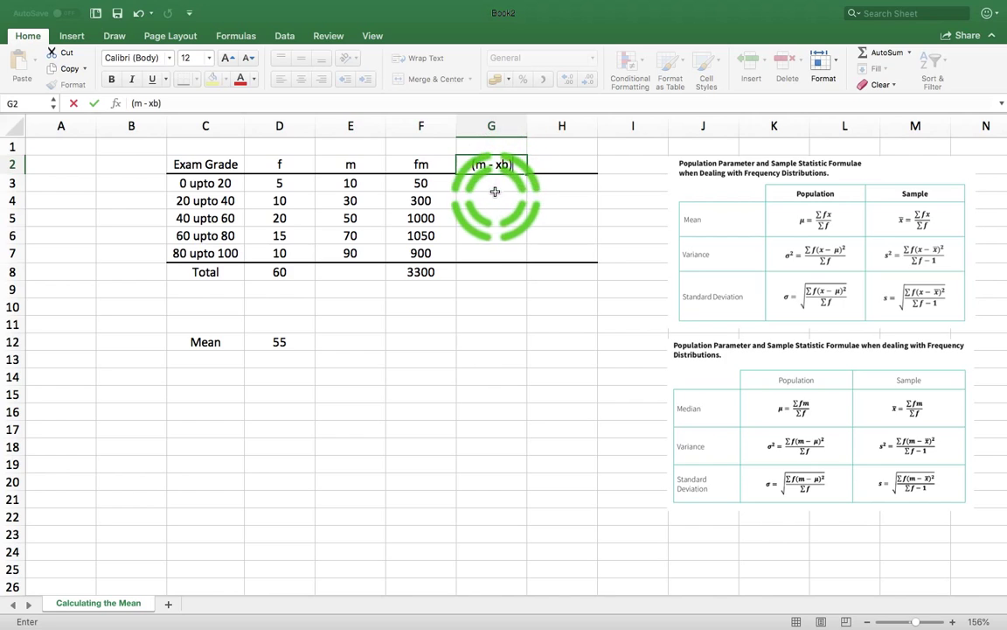
pyautogui.press('Return')
# Add the heading (m - xb)(m - xb) in H2 and widen column H to fit it
pyautogui.click(563, 171)
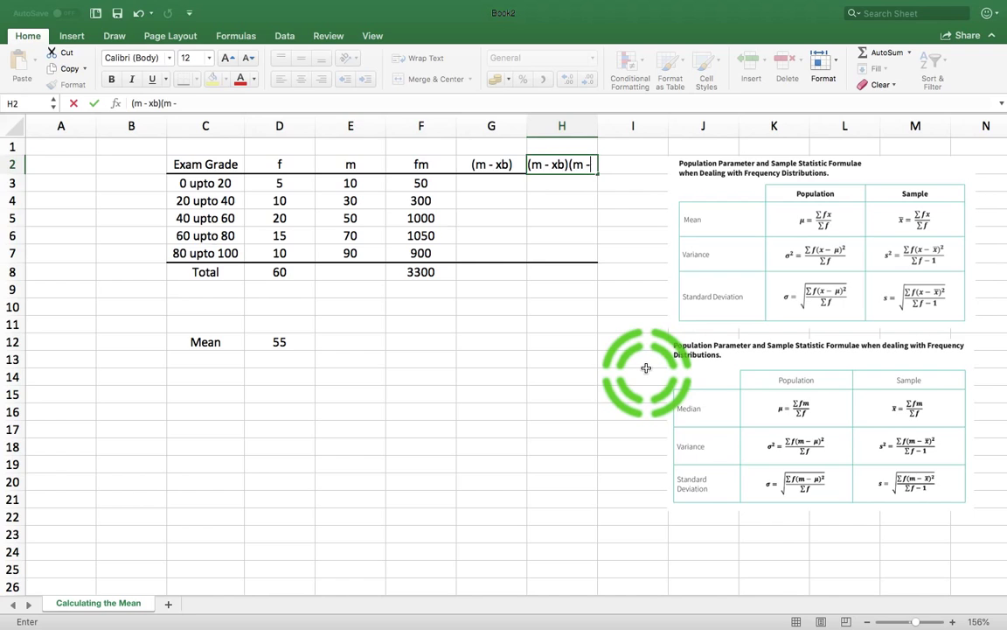
pyautogui.press('Return')
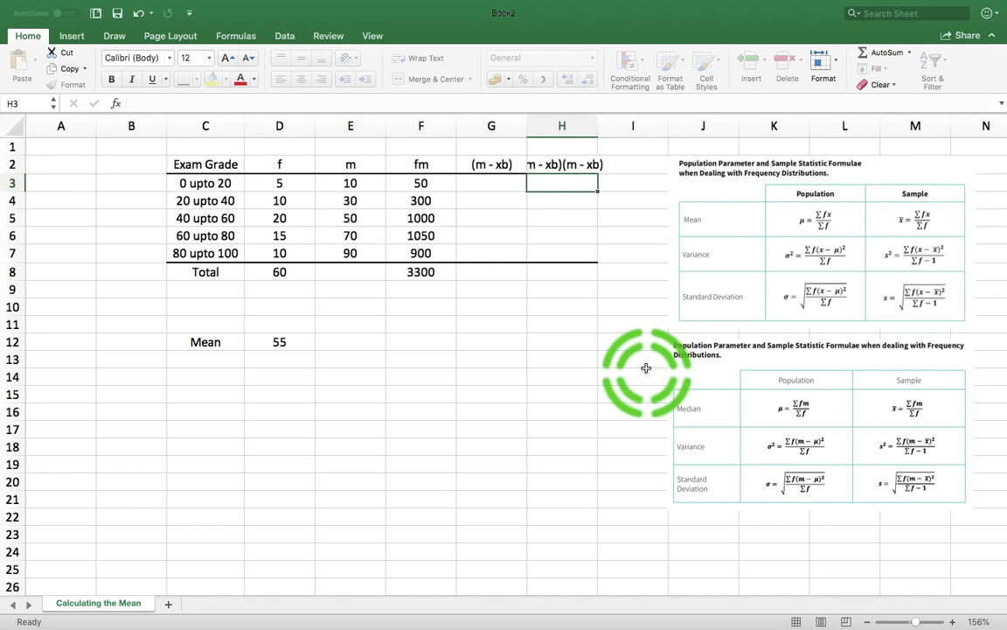
pyautogui.moveTo(598, 122); pyautogui.dragTo(621, 123)
pyautogui.click(573, 166)
pyautogui.click(641, 167)
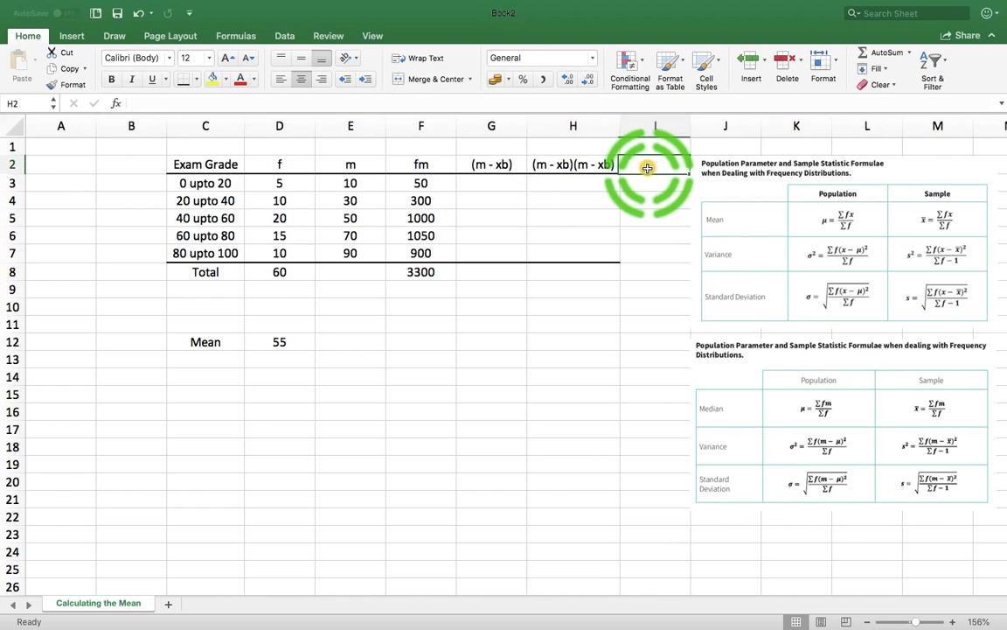
pyautogui.click(287, 165)
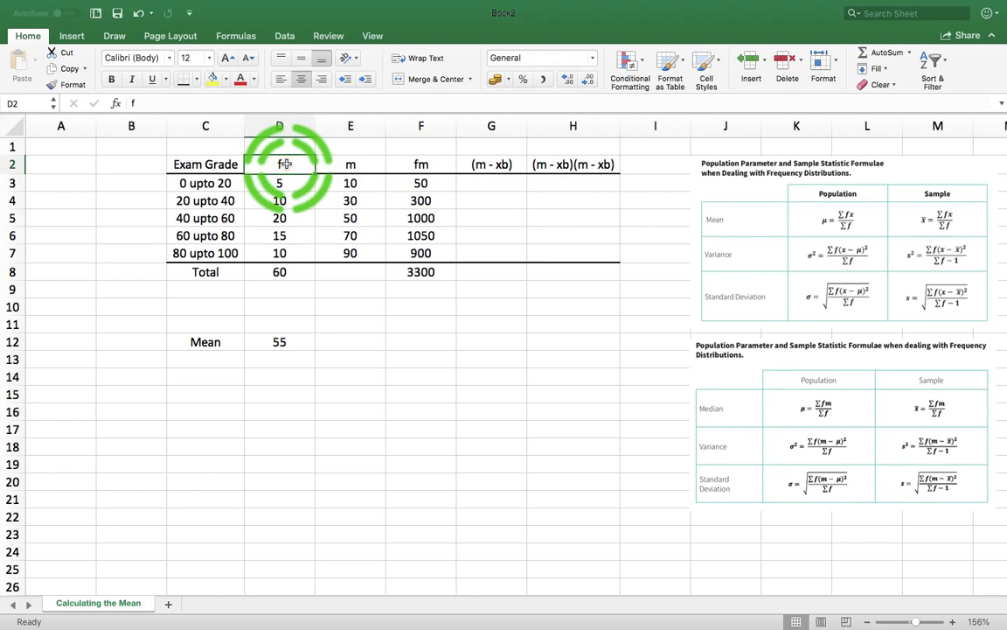
pyautogui.click(584, 170)
pyautogui.click(644, 167)
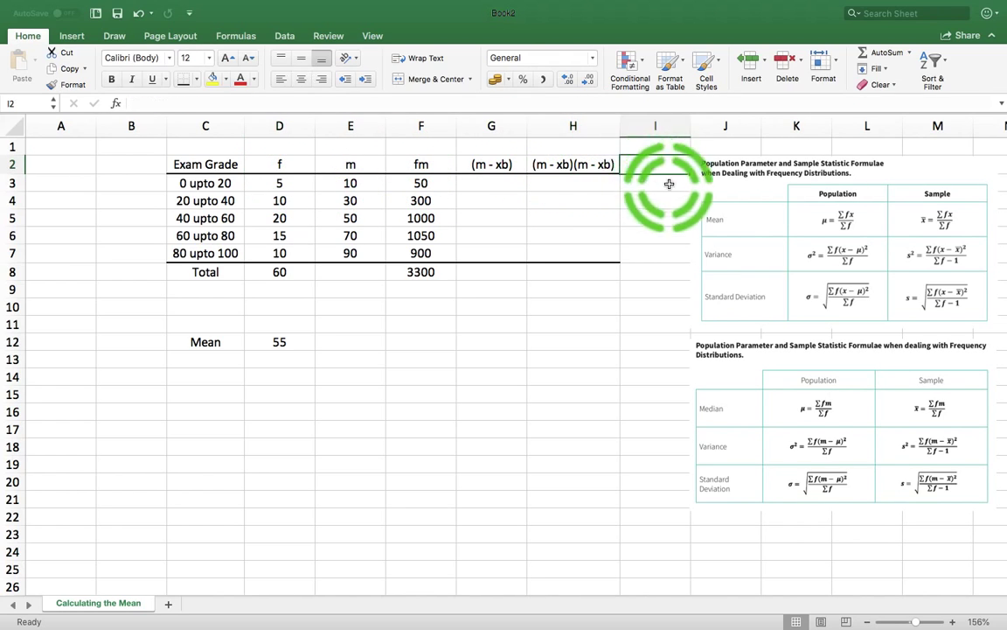
# Move both formula images further right, the second one under the first
pyautogui.hscroll(2, 349, 256)
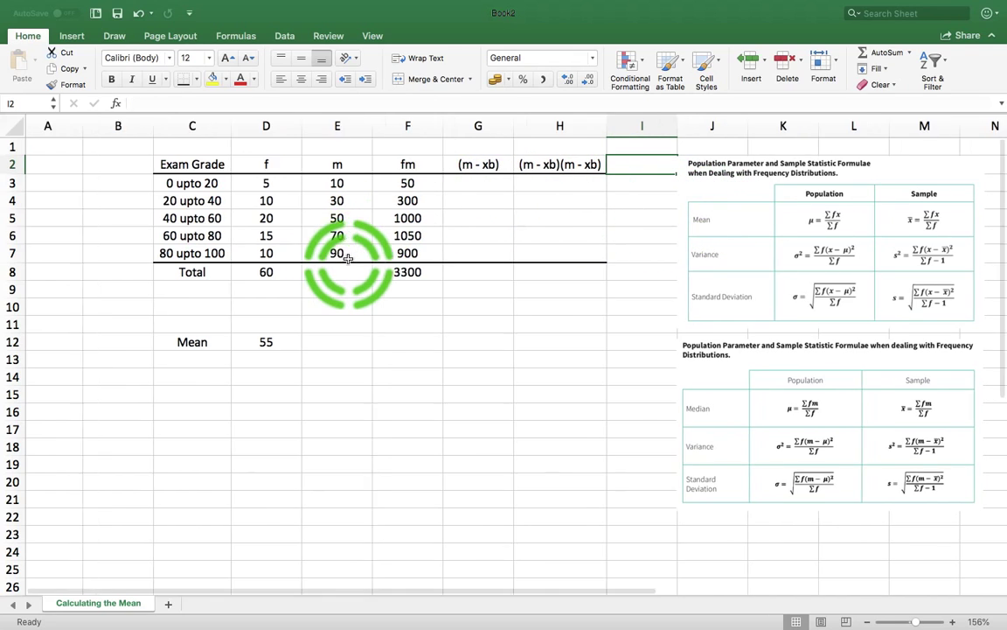
pyautogui.moveTo(605, 165); pyautogui.dragTo(684, 160)
pyautogui.moveTo(647, 349); pyautogui.dragTo(724, 345)
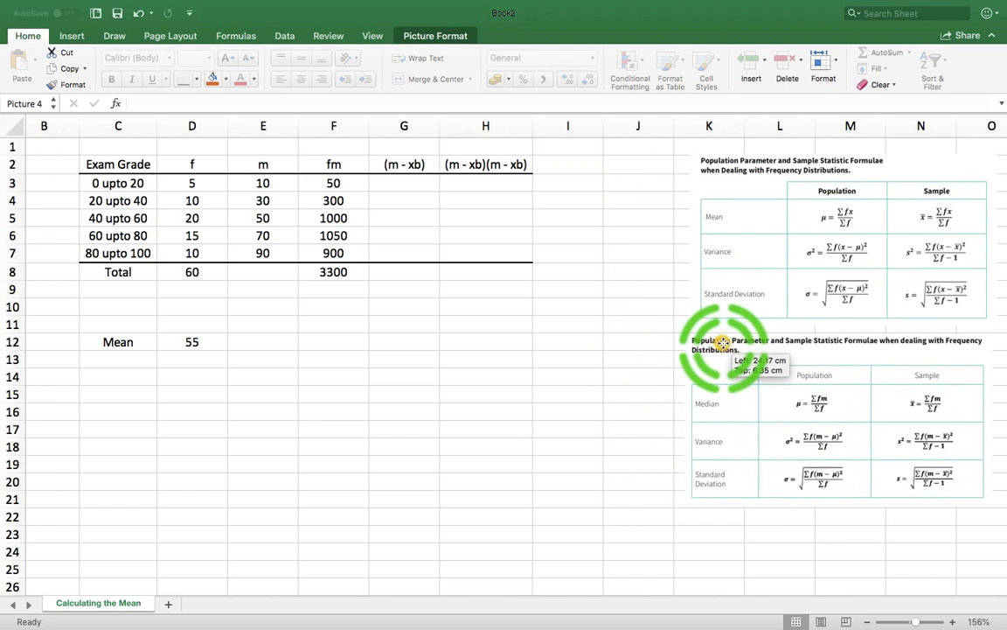
# Change the H2 heading to (m - xb)^2
pyautogui.click(558, 164)
pyautogui.click(511, 165)
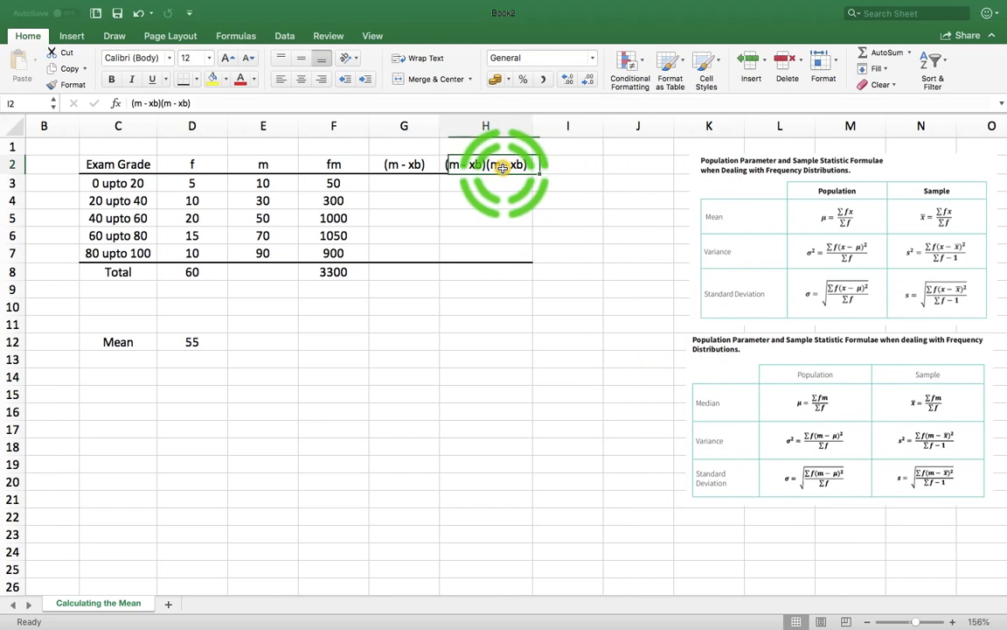
pyautogui.click(207, 112)
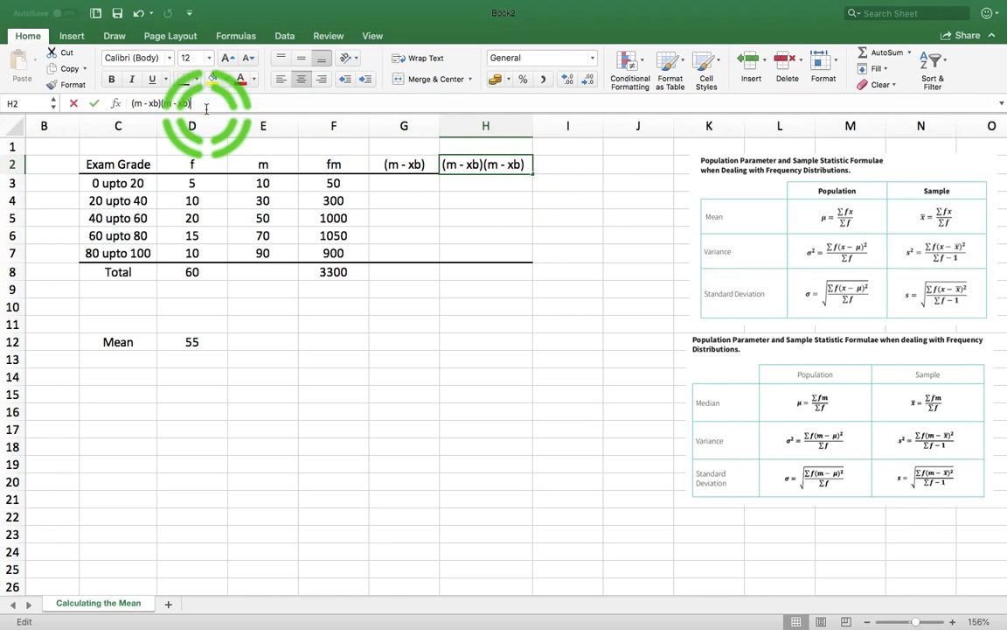
pyautogui.press('BackSpace')
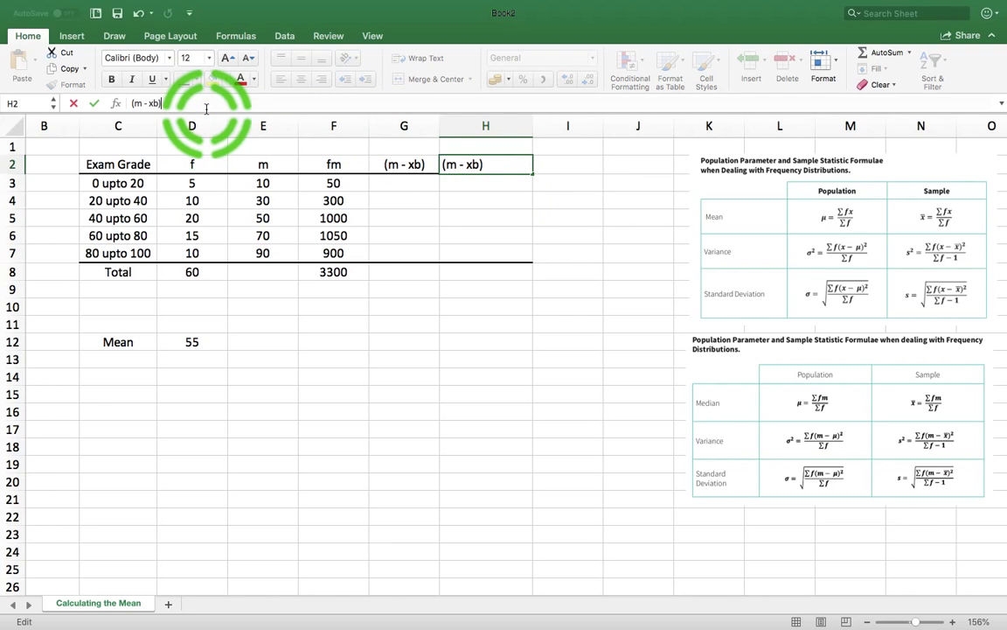
pyautogui.press('Return')
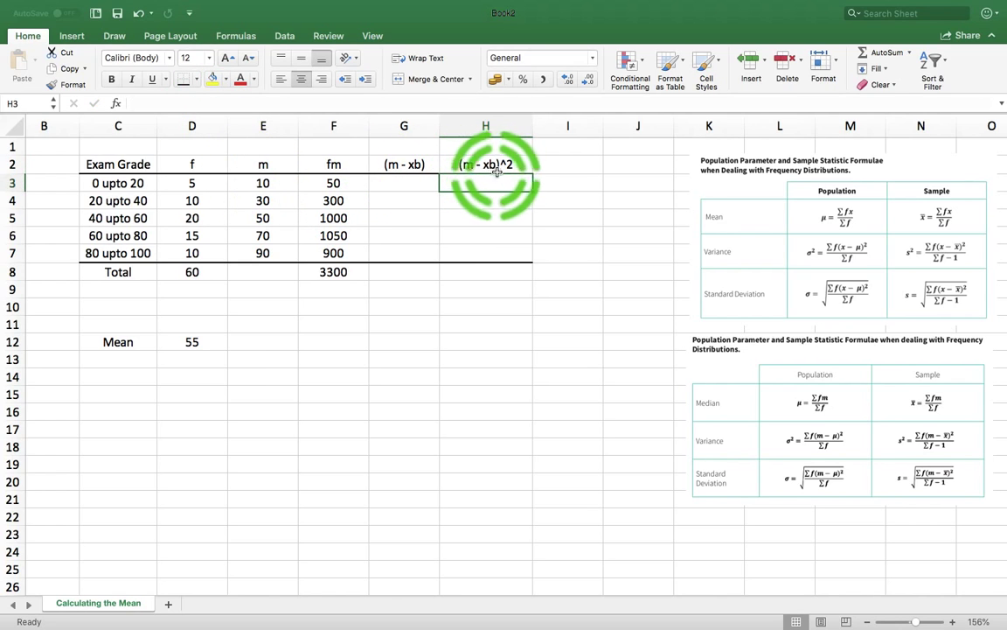
# Add the heading f(m - xb)^2 in I2 and apply a bottom border under I7
pyautogui.click(583, 164)
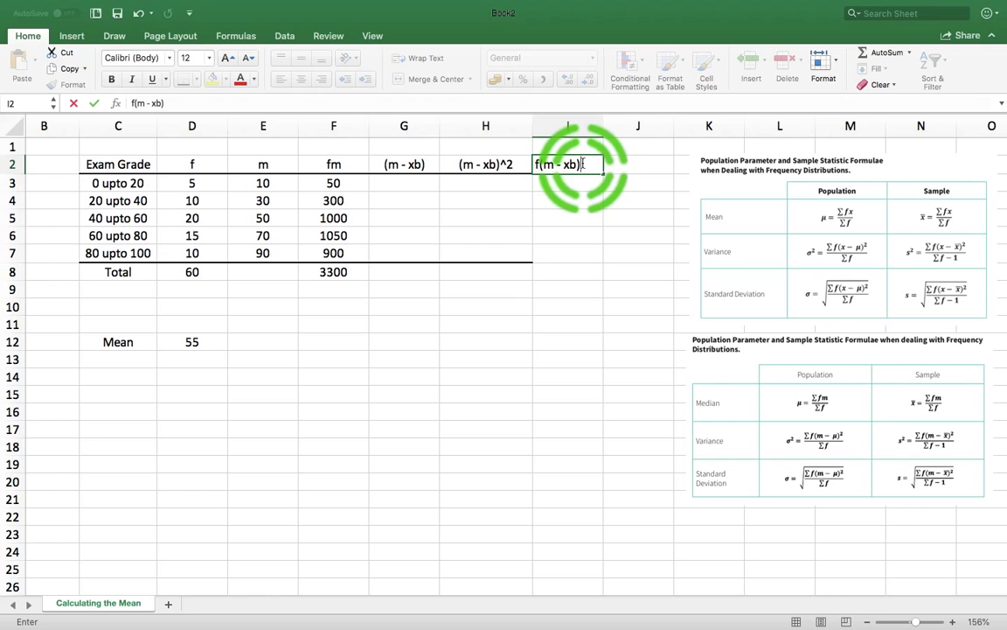
pyautogui.hotkey('ctrl', 'Return')
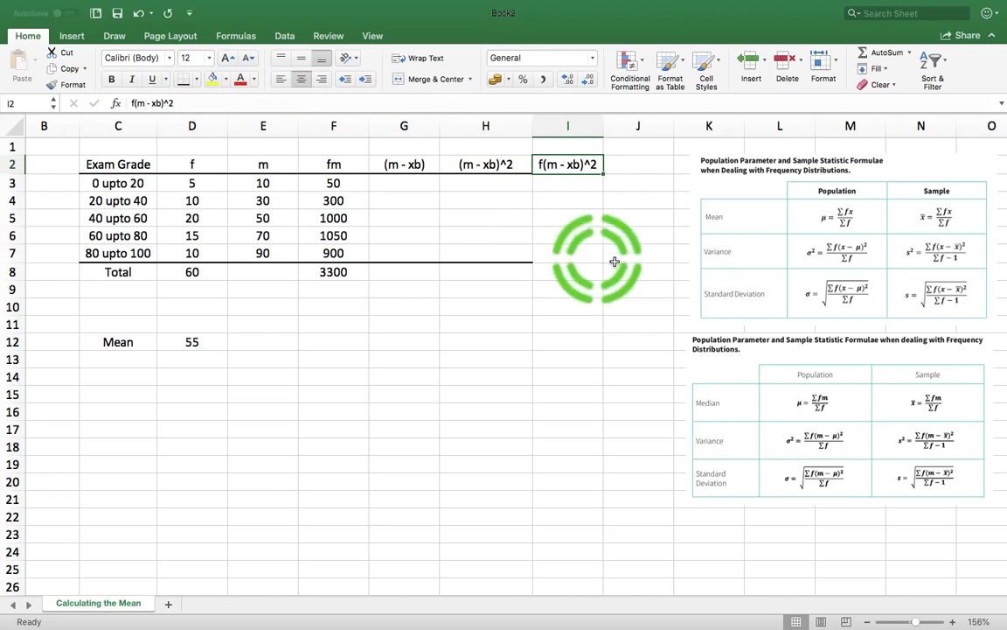
pyautogui.click(582, 253)
pyautogui.click(183, 79)
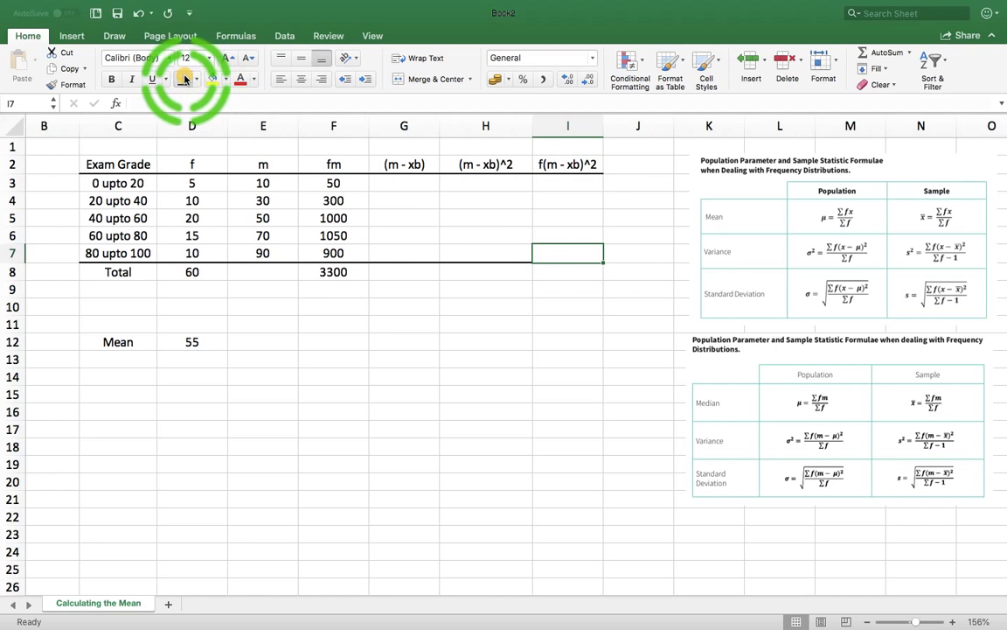
pyautogui.click(409, 376)
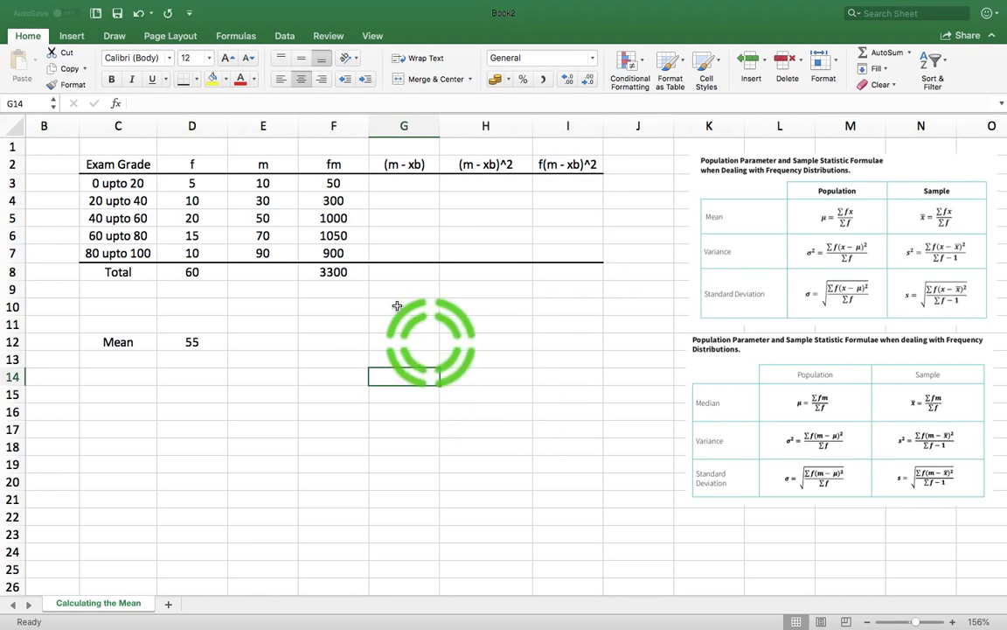
# Check the m value in E3 and the mean formula in D12
pyautogui.hscroll(-2, 426, 284)
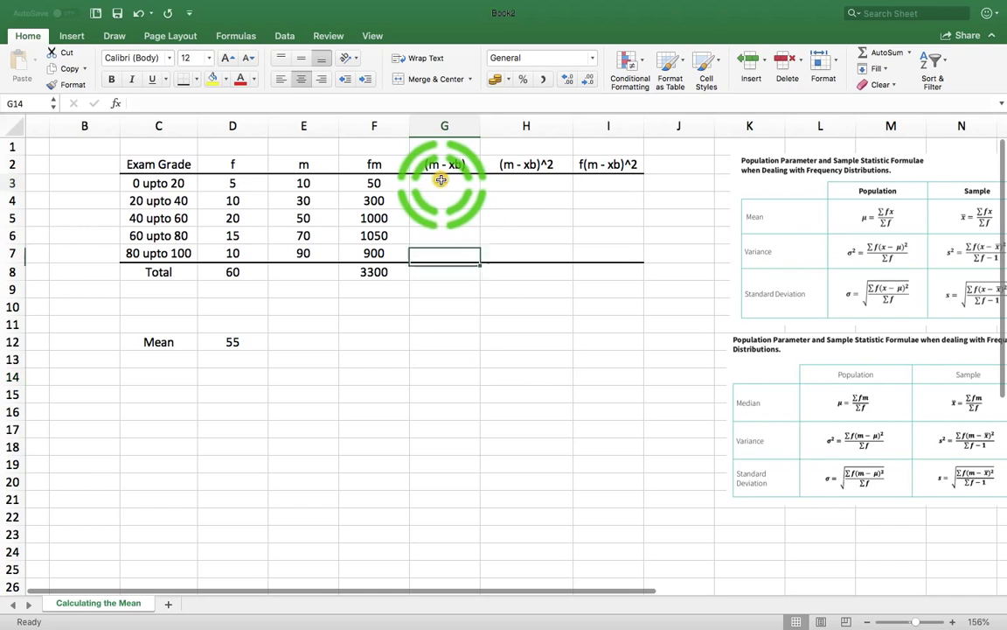
pyautogui.click(440, 186)
pyautogui.click(312, 185)
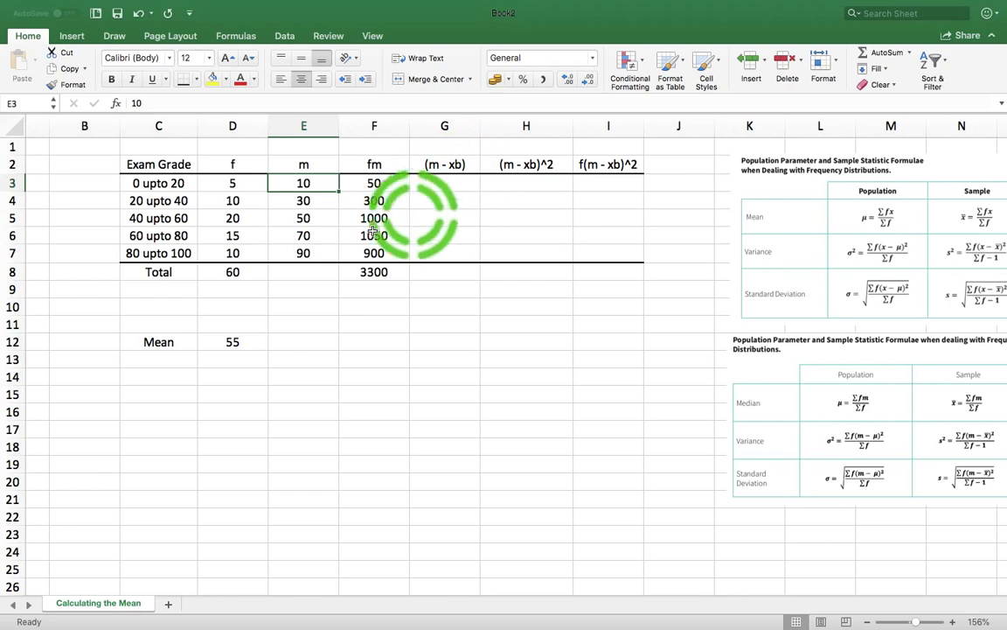
pyautogui.click(238, 342)
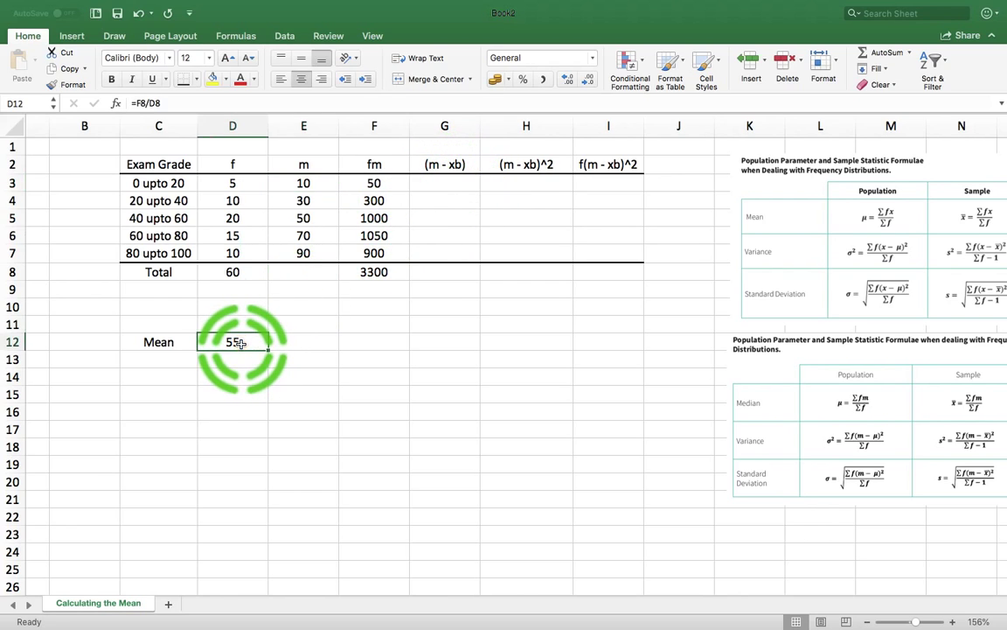
# Enter =E3-$D$12 in G3, giving a deviation of -45
pyautogui.click(442, 181)
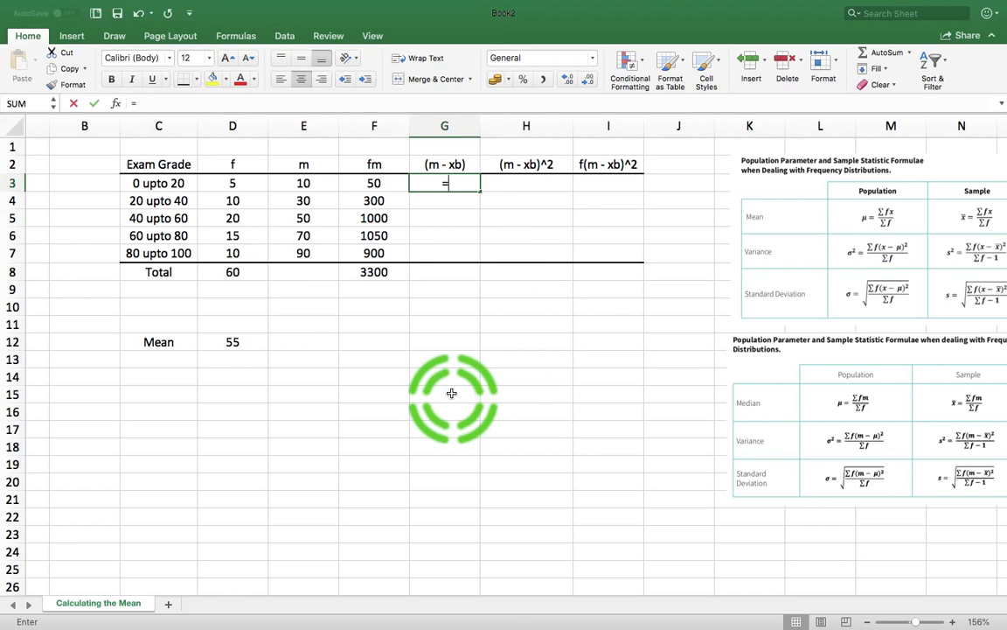
pyautogui.write('=')
pyautogui.click(296, 182)
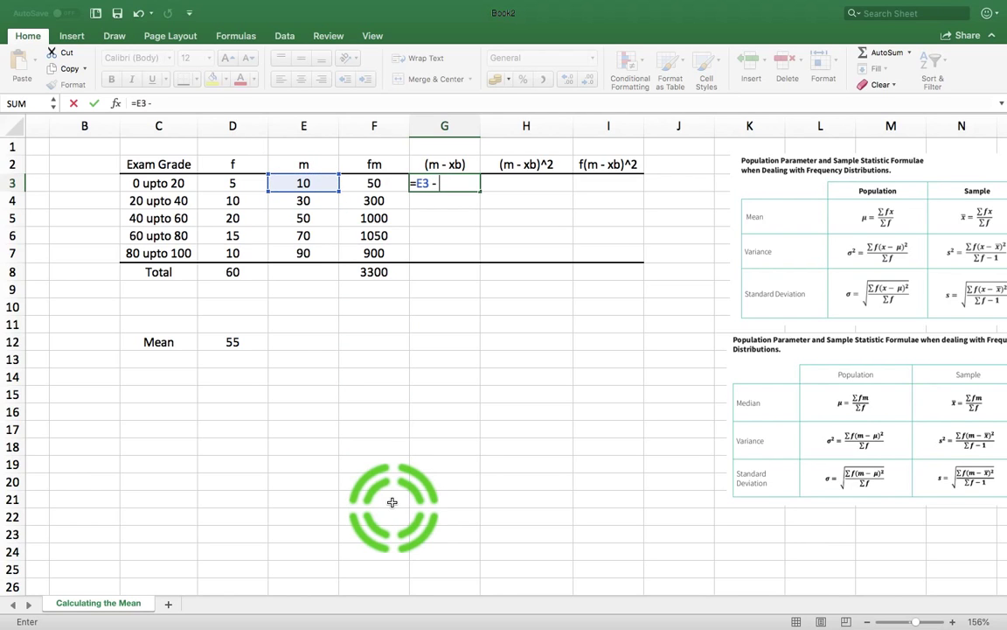
pyautogui.click(233, 341)
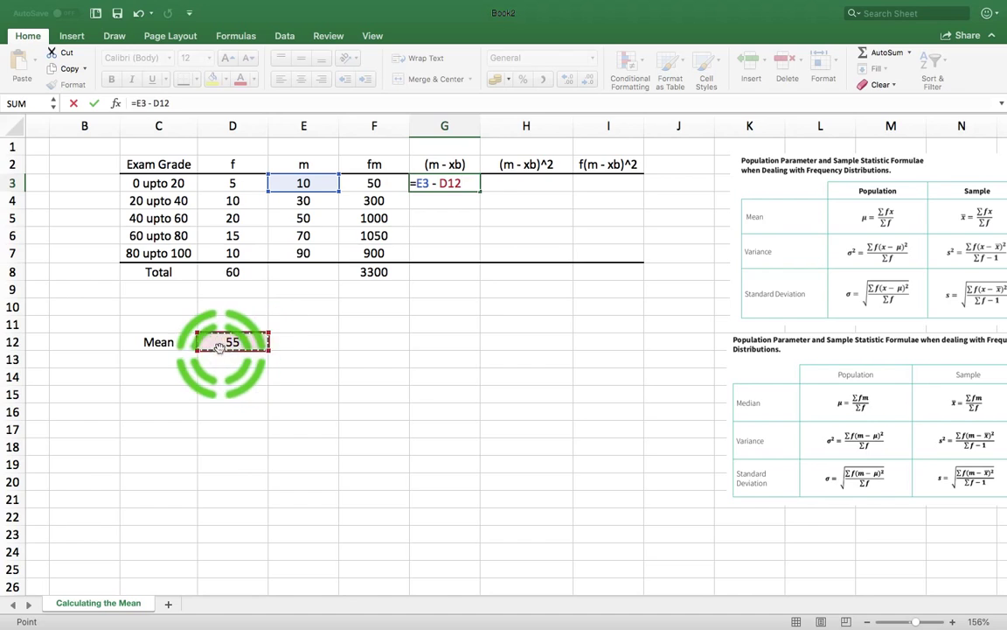
pyautogui.click(155, 102)
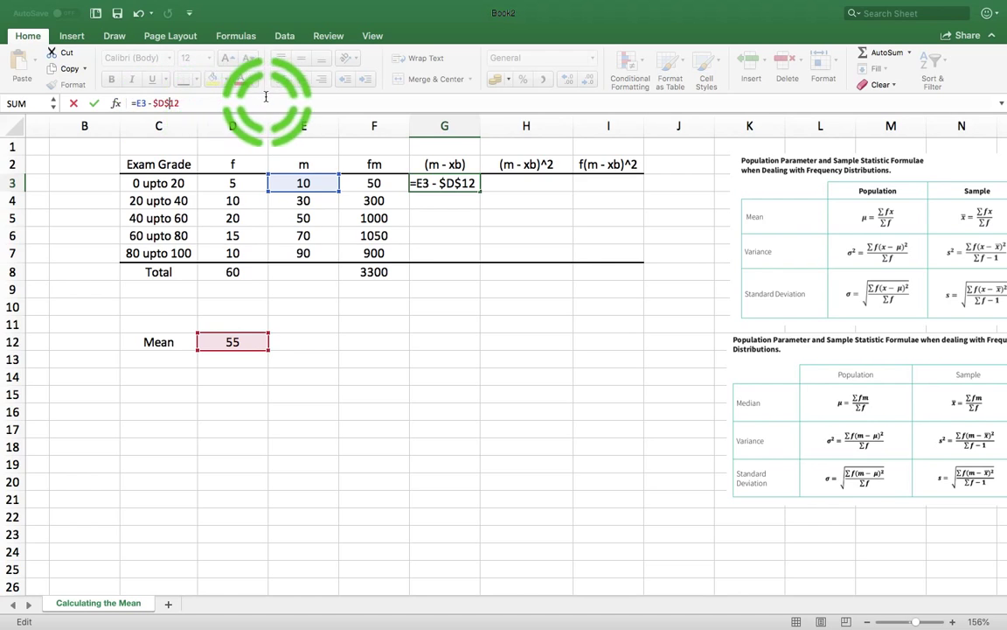
pyautogui.click(170, 106)
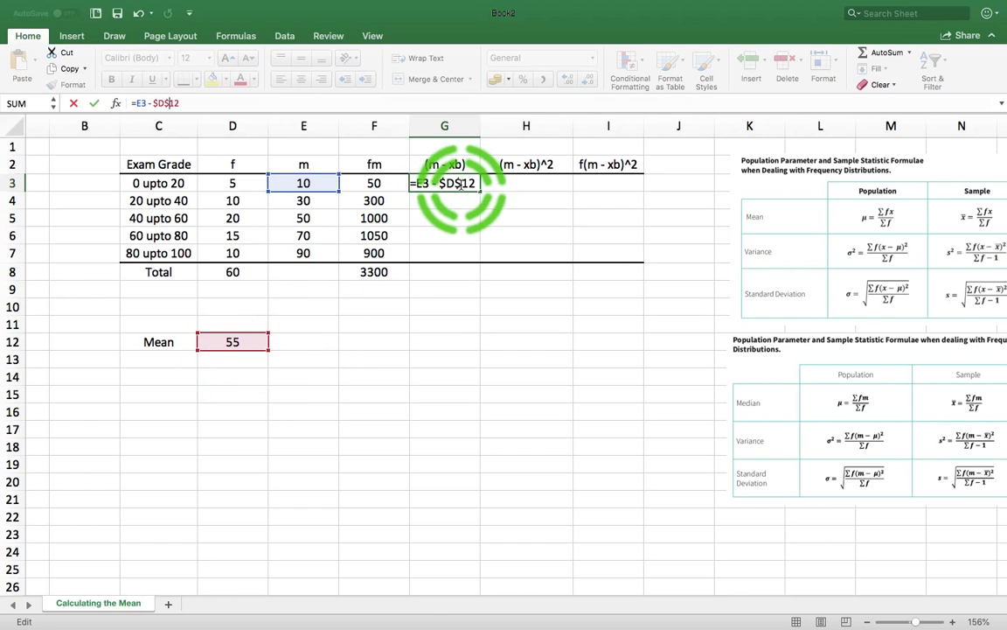
pyautogui.press('Return')
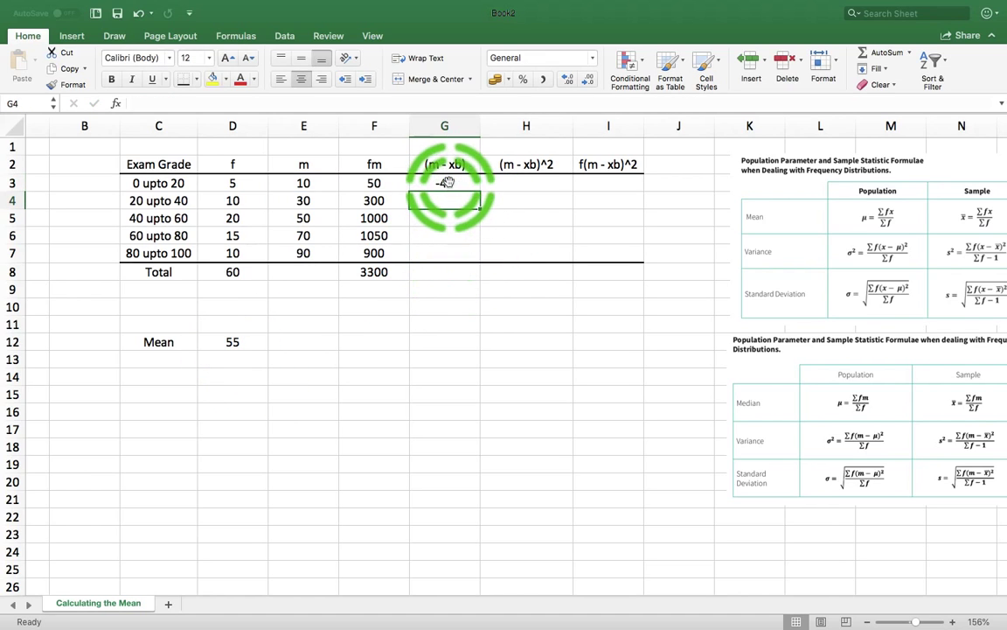
# Fill the deviation formula down to G7 and check each cell's formula
pyautogui.moveTo(480, 192); pyautogui.dragTo(480, 263)
pyautogui.click(469, 343)
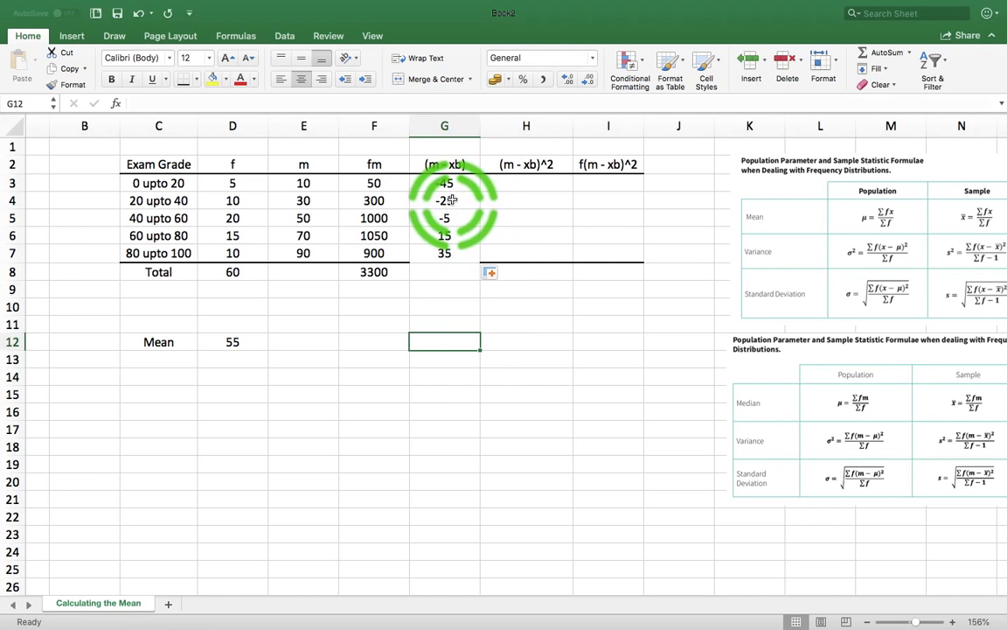
pyautogui.doubleClick(445, 200)
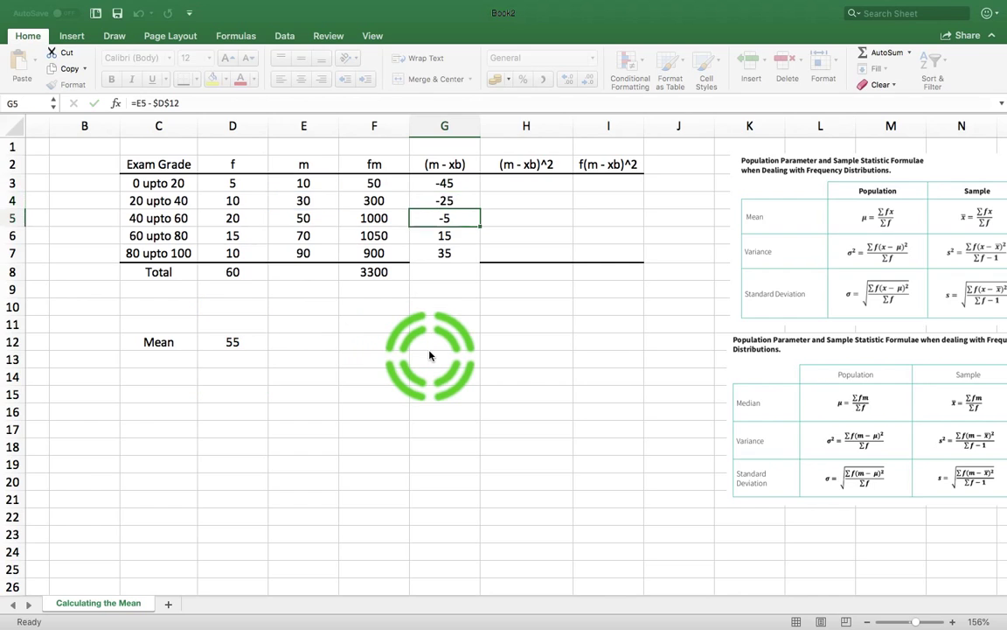
pyautogui.press('Down')
pyautogui.press('Down')
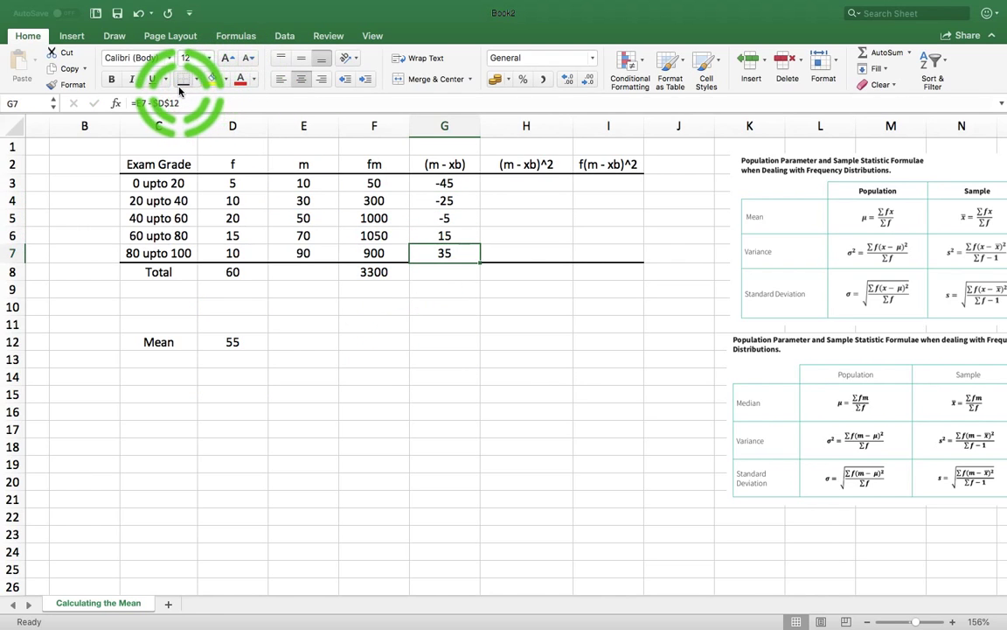
pyautogui.click(448, 325)
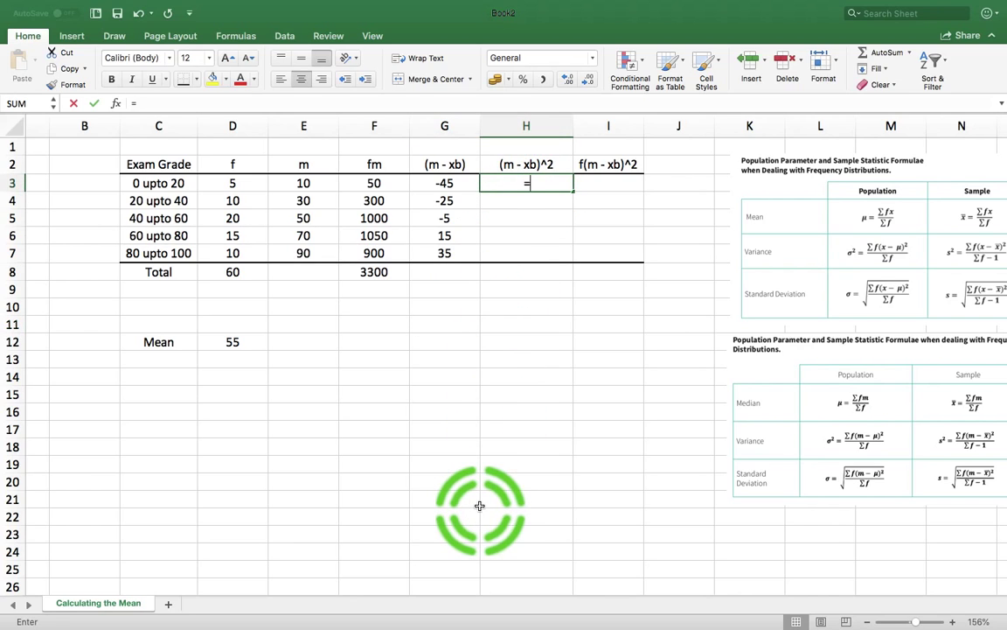
# Enter =G3^2 in H3, fill it down to H7, and verify the H7 formula
pyautogui.click(444, 183)
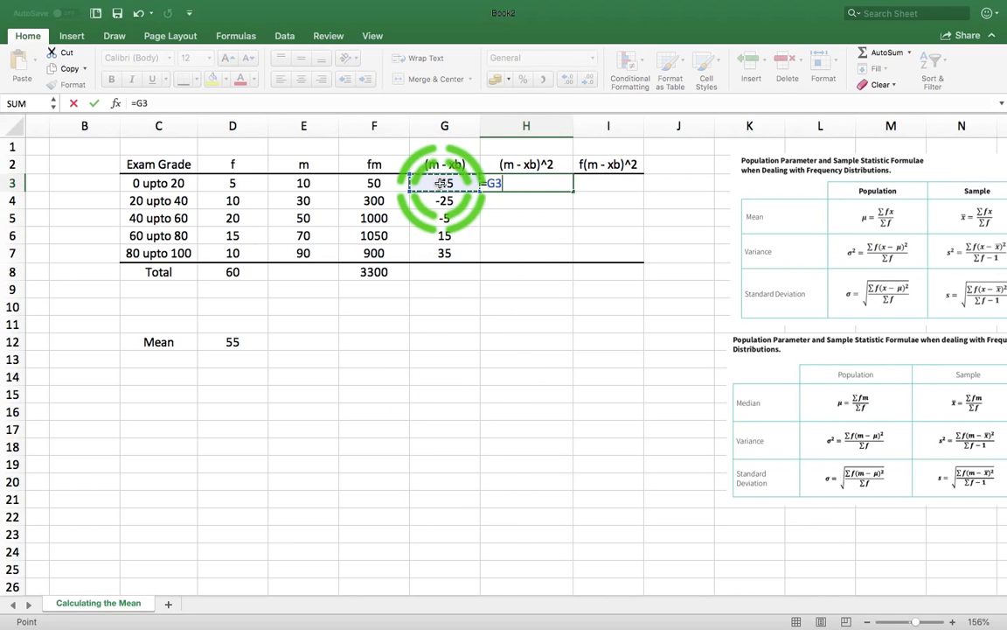
pyautogui.write('^2')
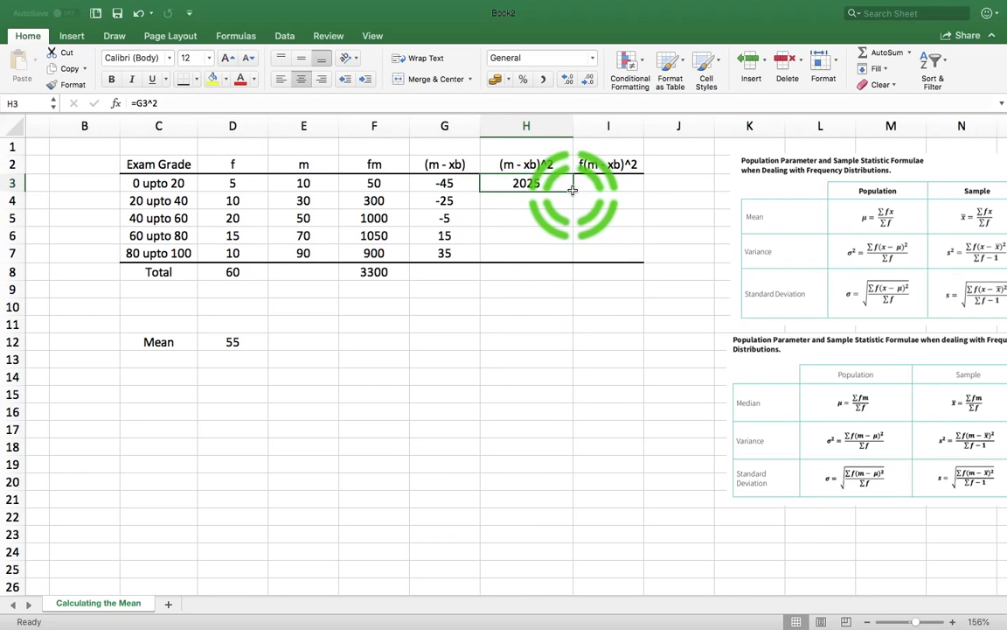
pyautogui.moveTo(573, 190); pyautogui.dragTo(575, 259)
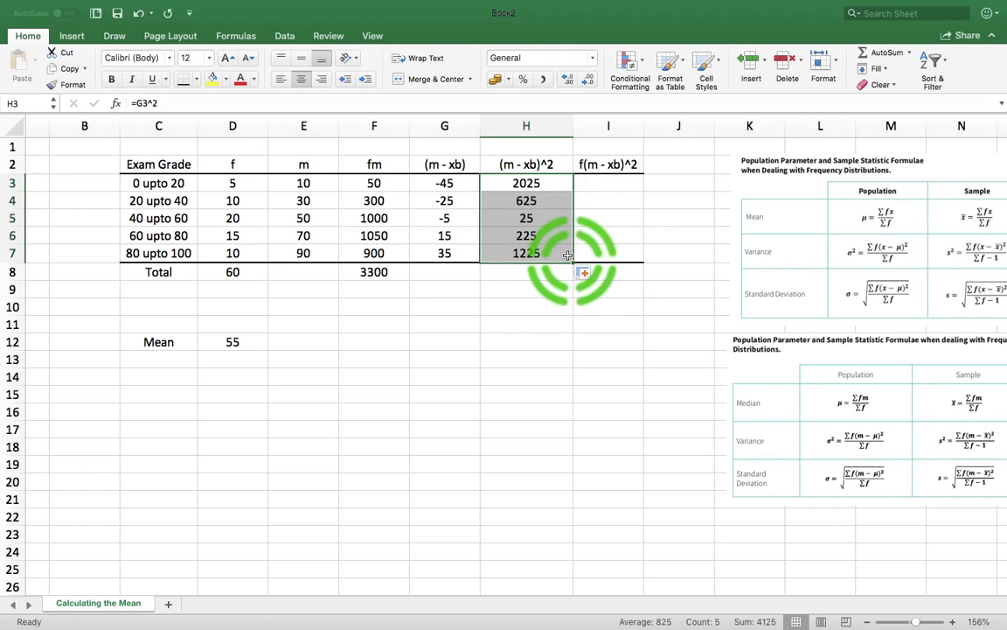
pyautogui.click(537, 295)
pyautogui.click(528, 255)
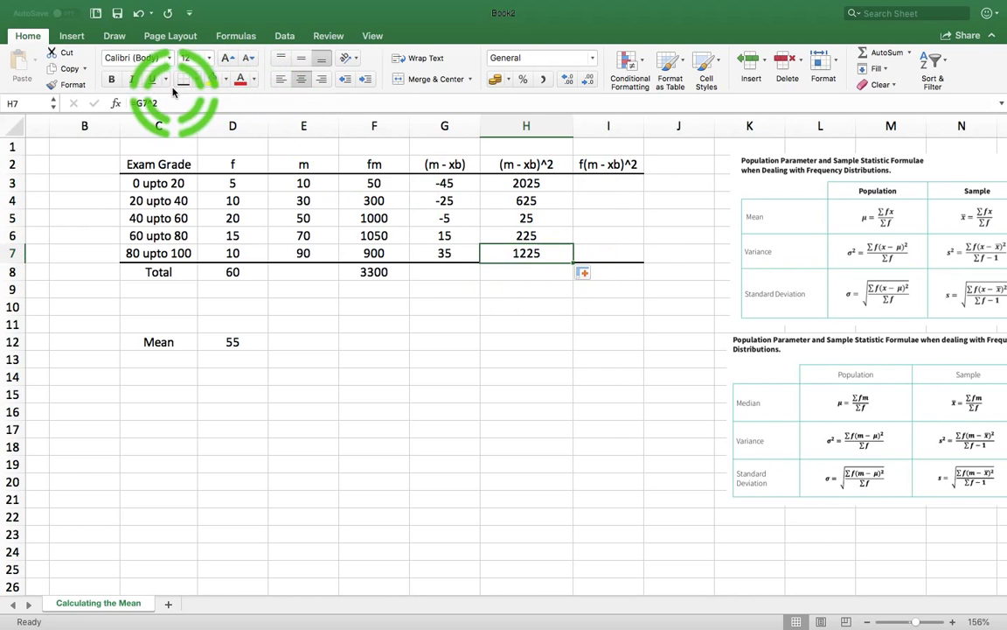
pyautogui.click(461, 431)
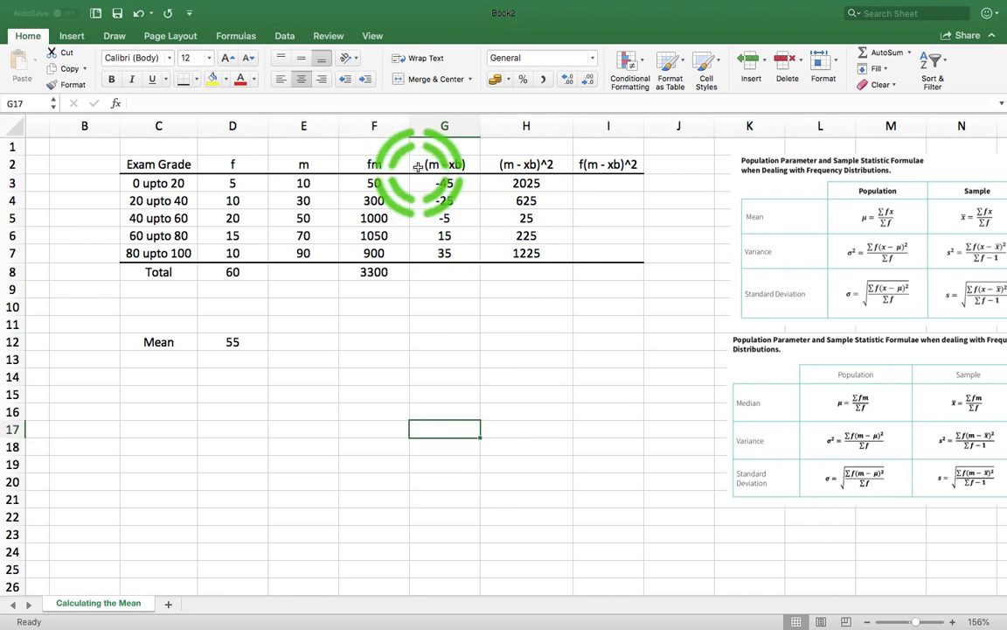
pyautogui.doubleClick(544, 251)
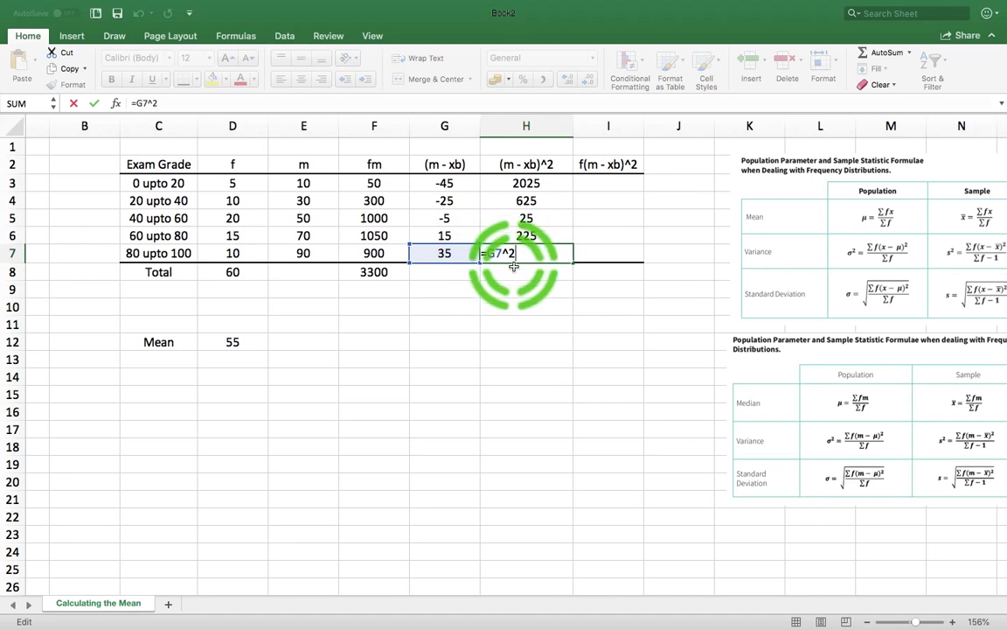
pyautogui.press('Return')
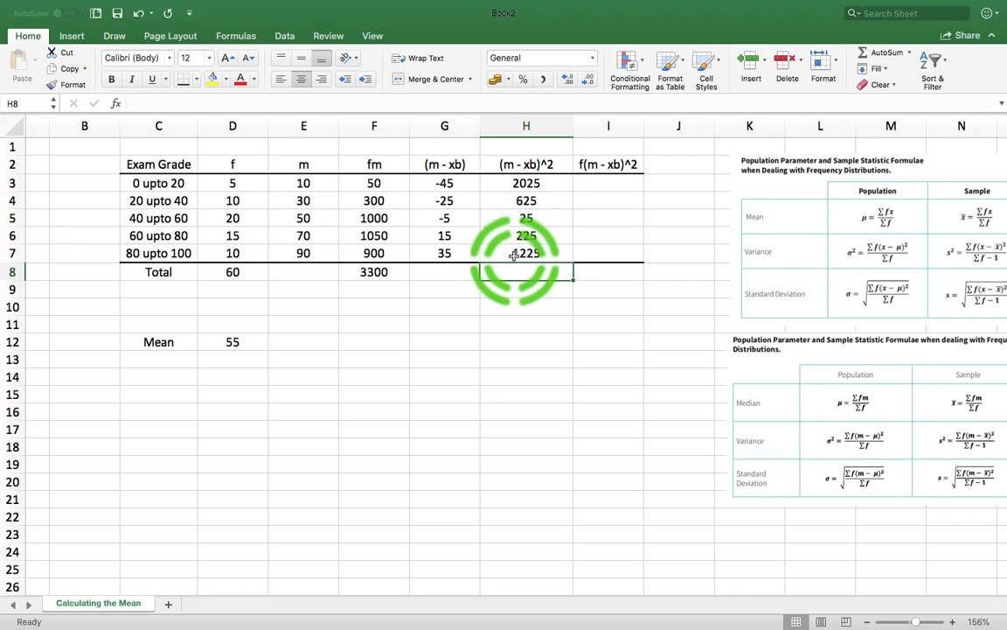
# Enter =D3*H3 in I3 and fill it down to I7
pyautogui.click(608, 182)
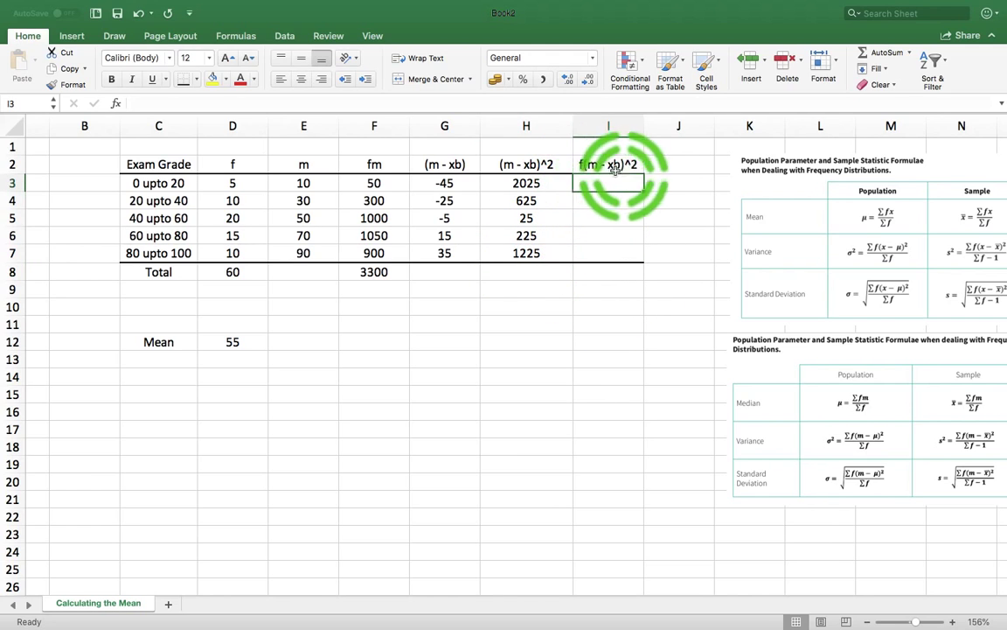
pyautogui.write('=')
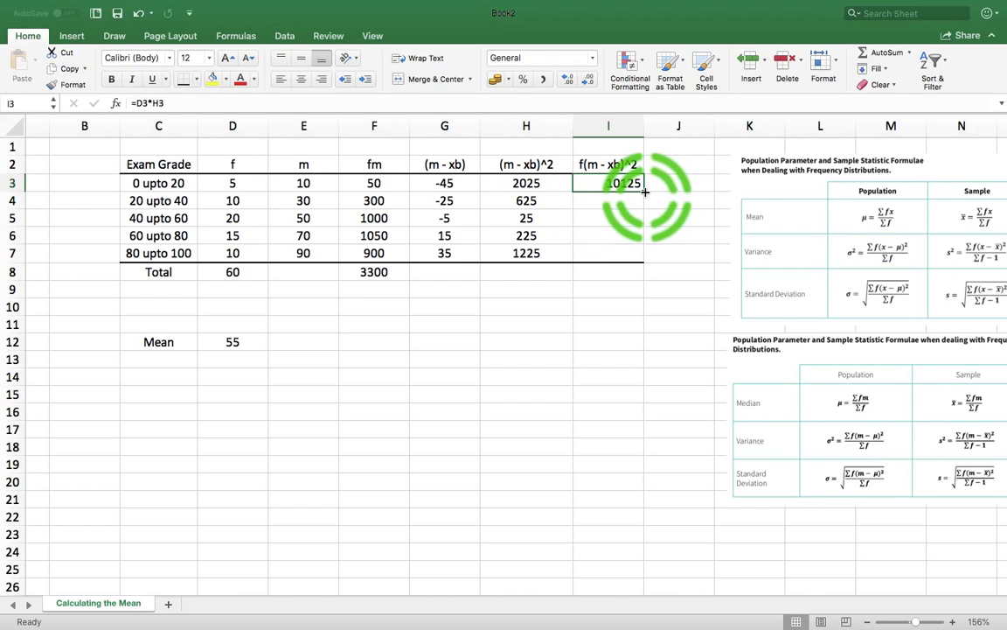
pyautogui.moveTo(644, 190); pyautogui.dragTo(638, 256)
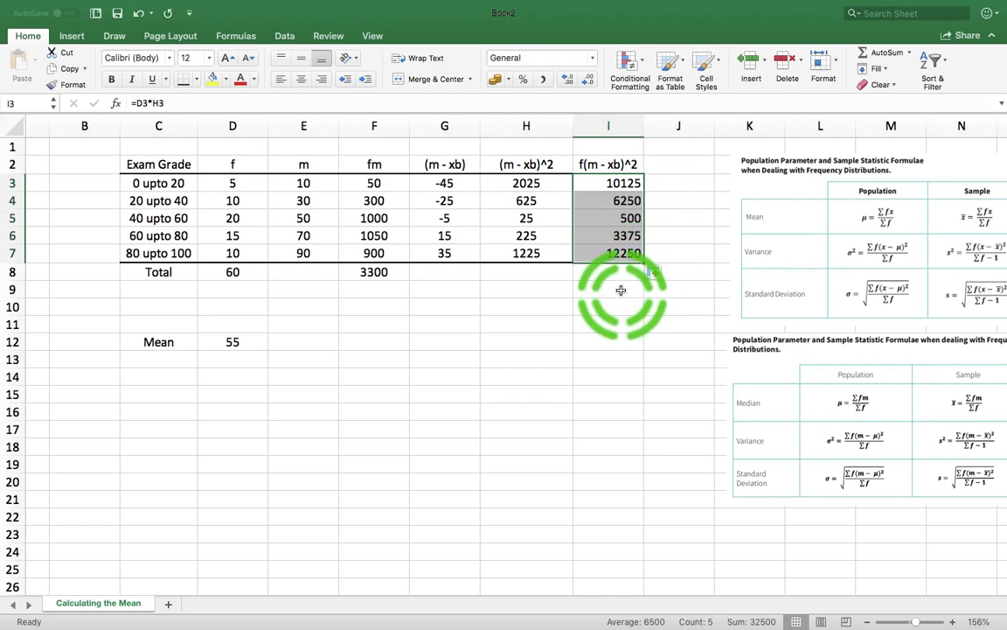
pyautogui.click(623, 289)
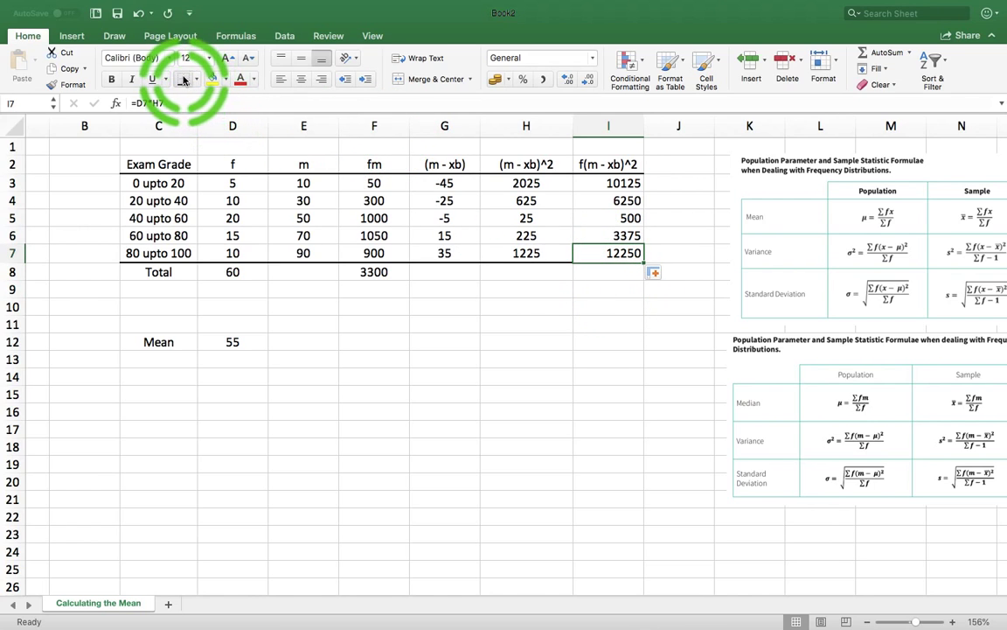
pyautogui.click(557, 318)
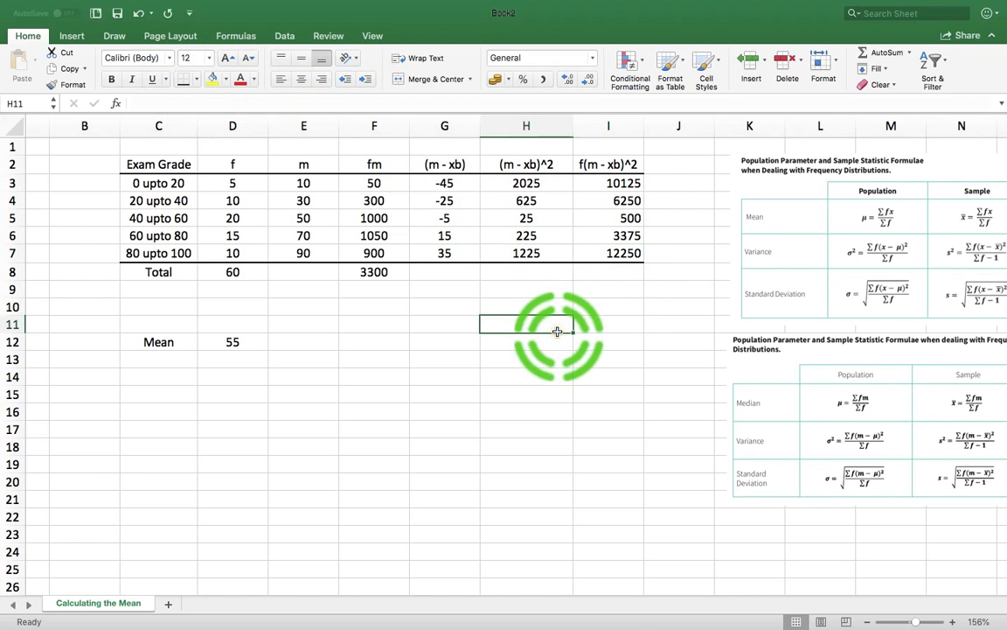
# Center the values in column I
pyautogui.click(603, 126)
pyautogui.click(300, 79)
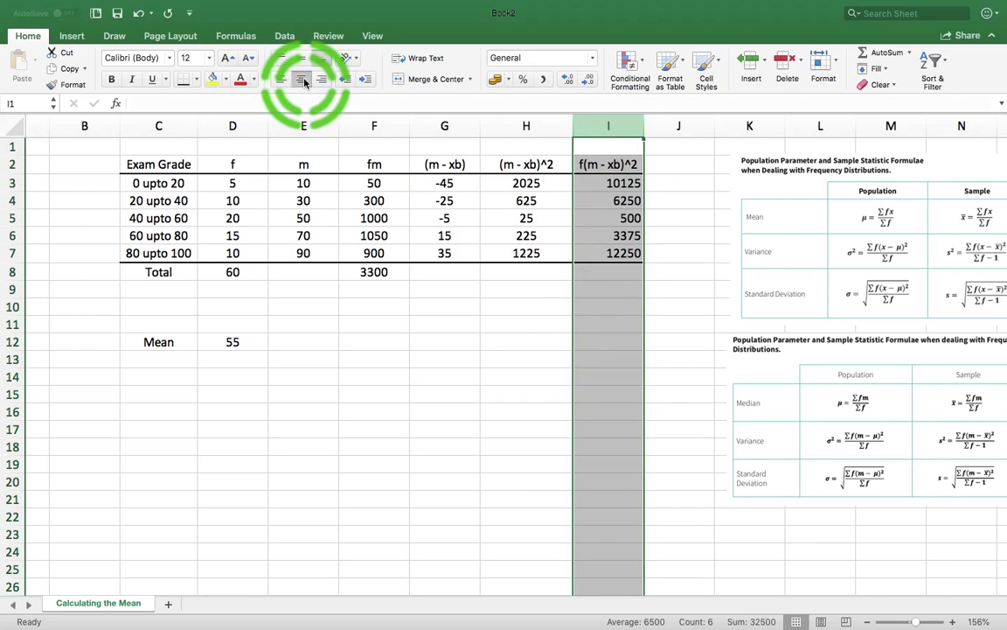
pyautogui.click(529, 377)
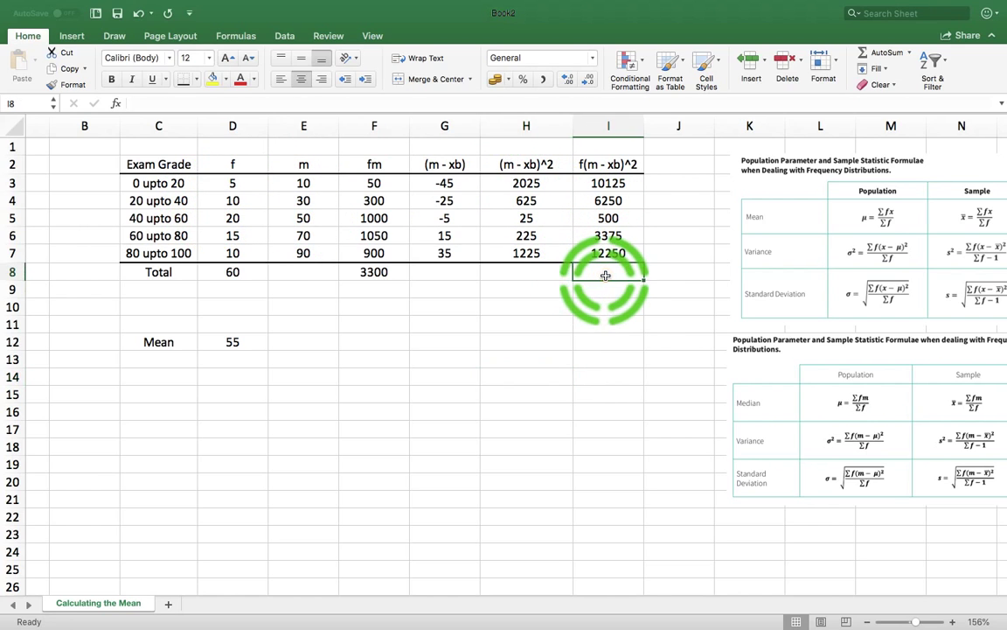
pyautogui.hscroll(1, 701, 346)
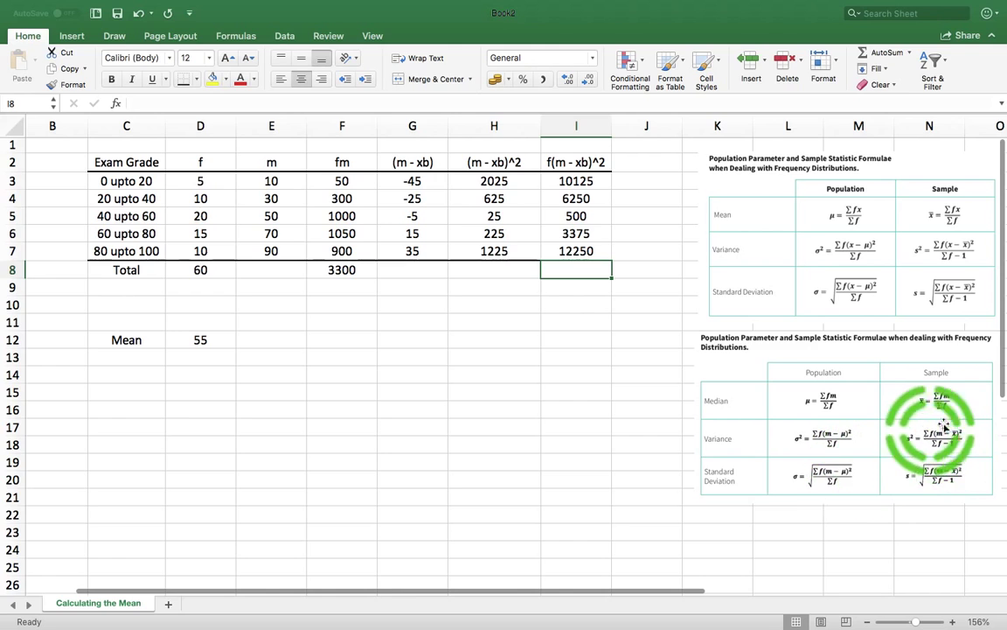
pyautogui.scroll(1, 914, 437)
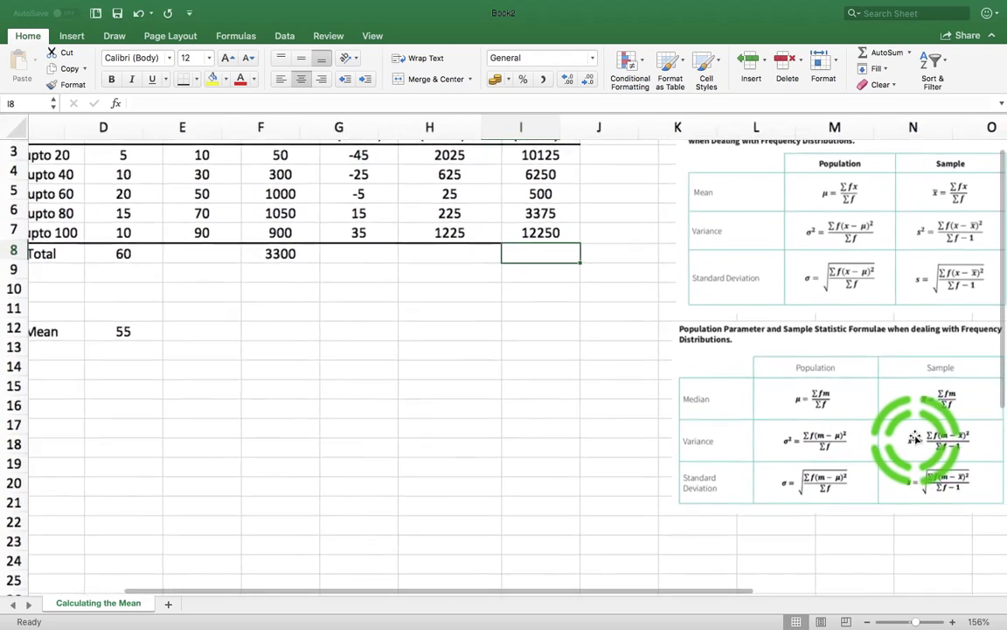
pyautogui.scroll(3, 914, 437)
pyautogui.hscroll(5, 916, 434)
pyautogui.hscroll(-5, 539, 385)
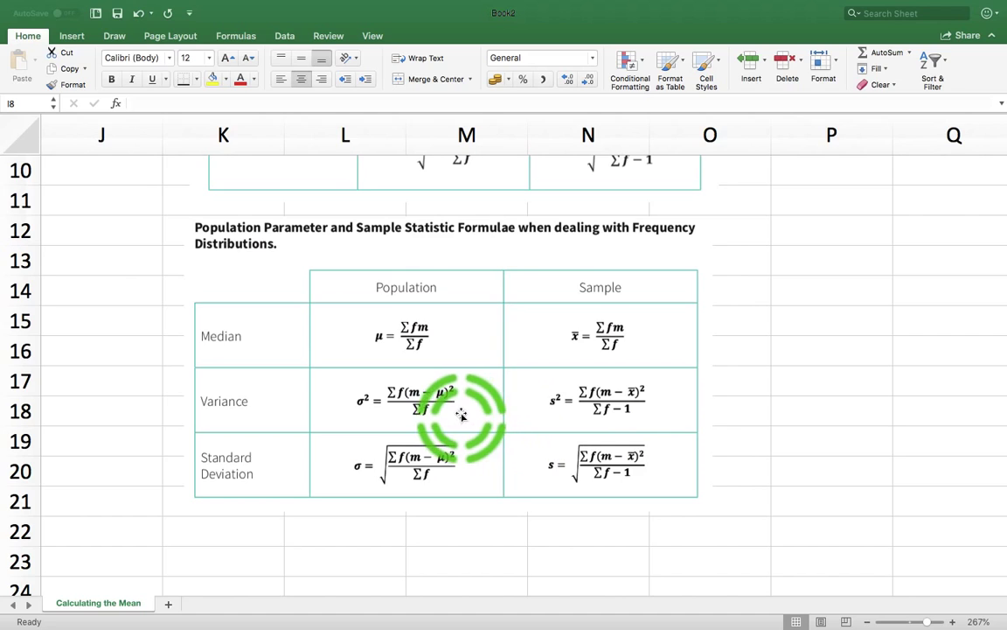
pyautogui.hscroll(-15, 461, 414)
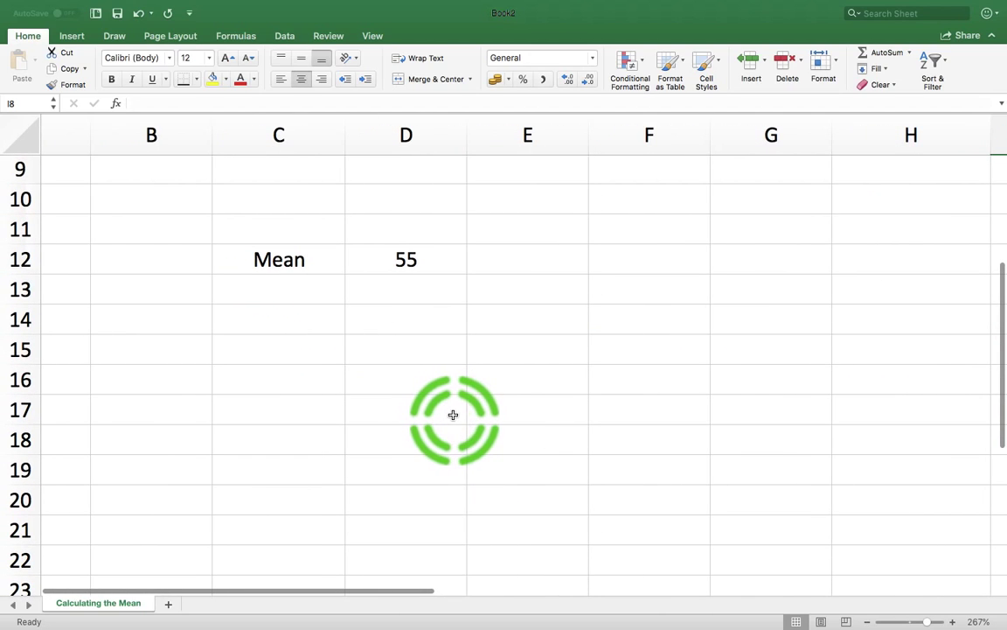
pyautogui.scroll(-5, 453, 414)
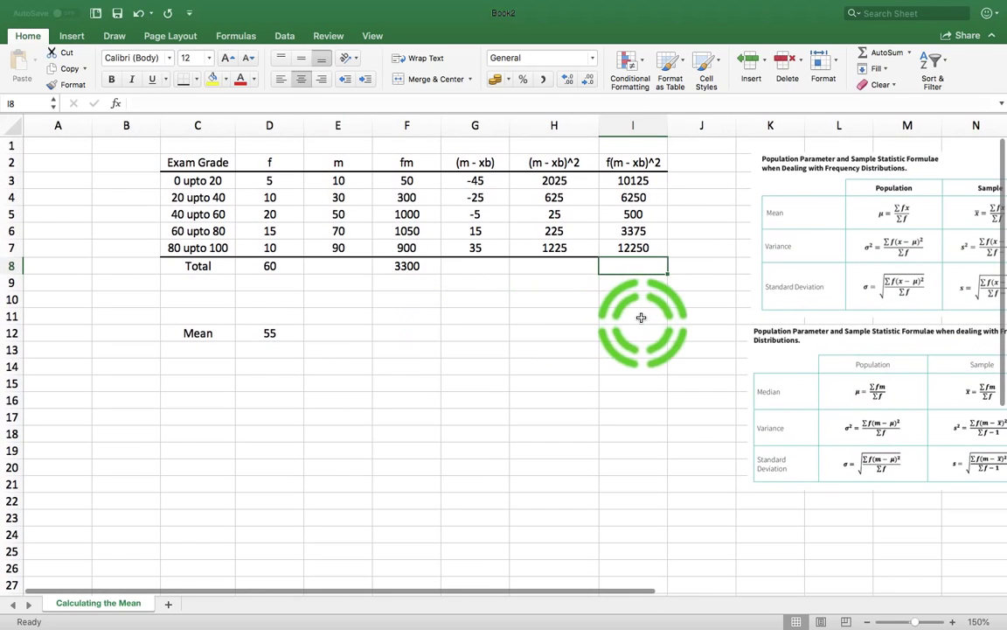
# Total the column in I8 with =SUM(I3:I7), giving 32500
pyautogui.write('=sum')
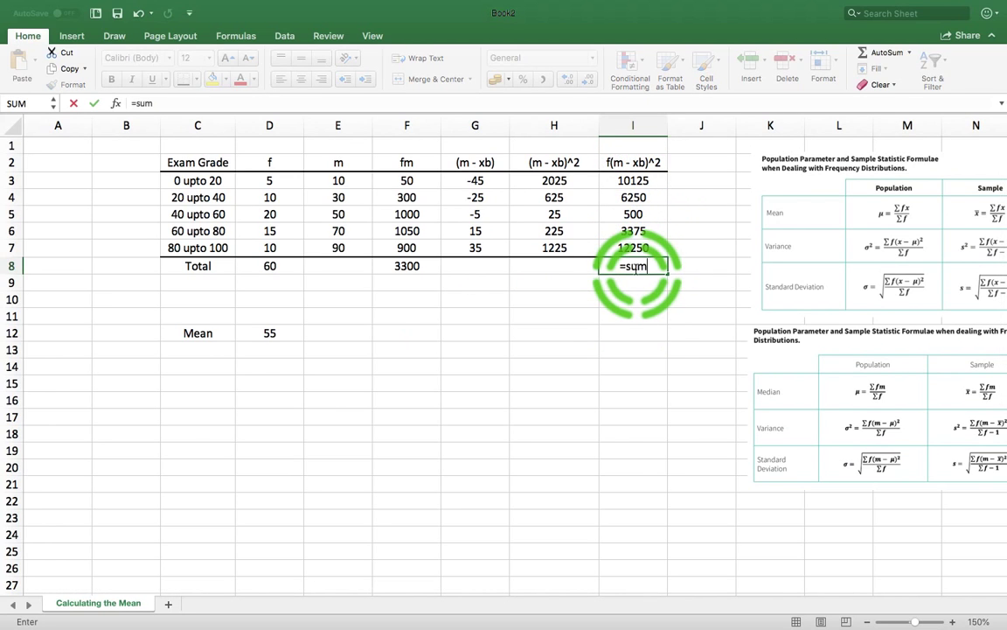
pyautogui.click(614, 448)
pyautogui.write('um(')
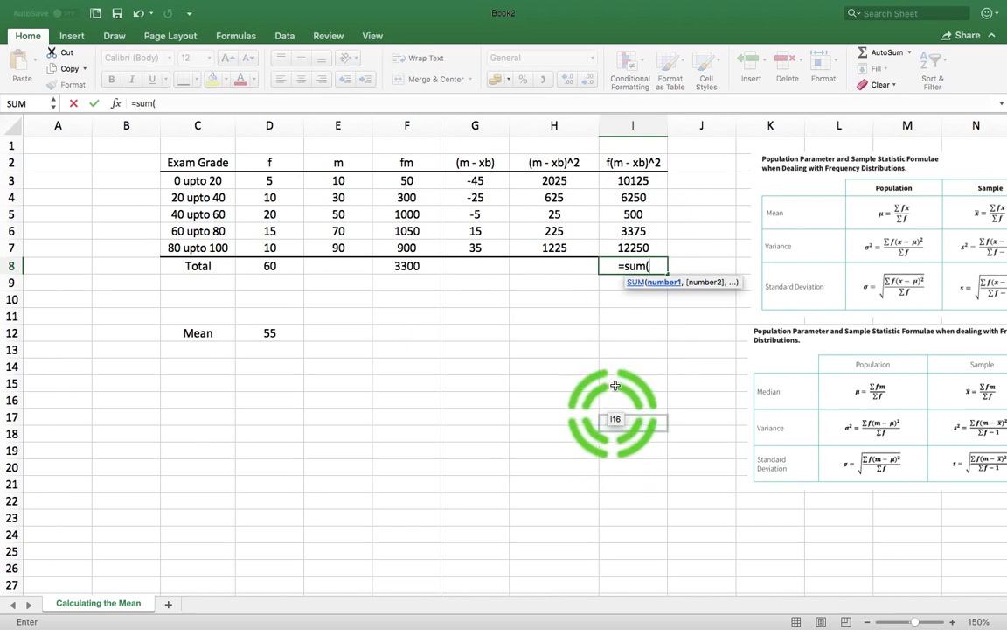
pyautogui.moveTo(635, 180); pyautogui.dragTo(643, 250)
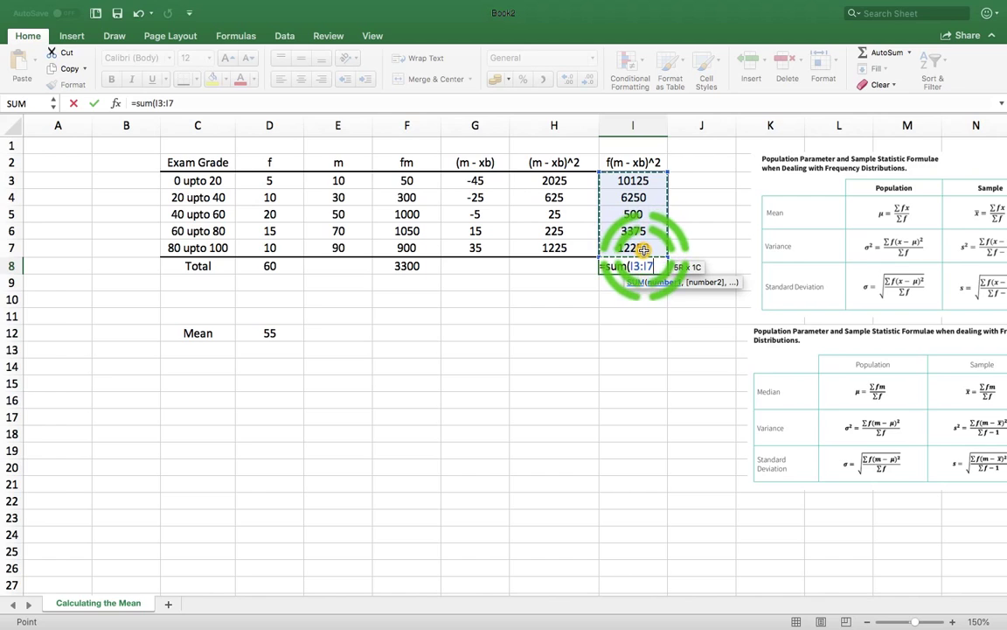
pyautogui.write(')')
pyautogui.press('Return')
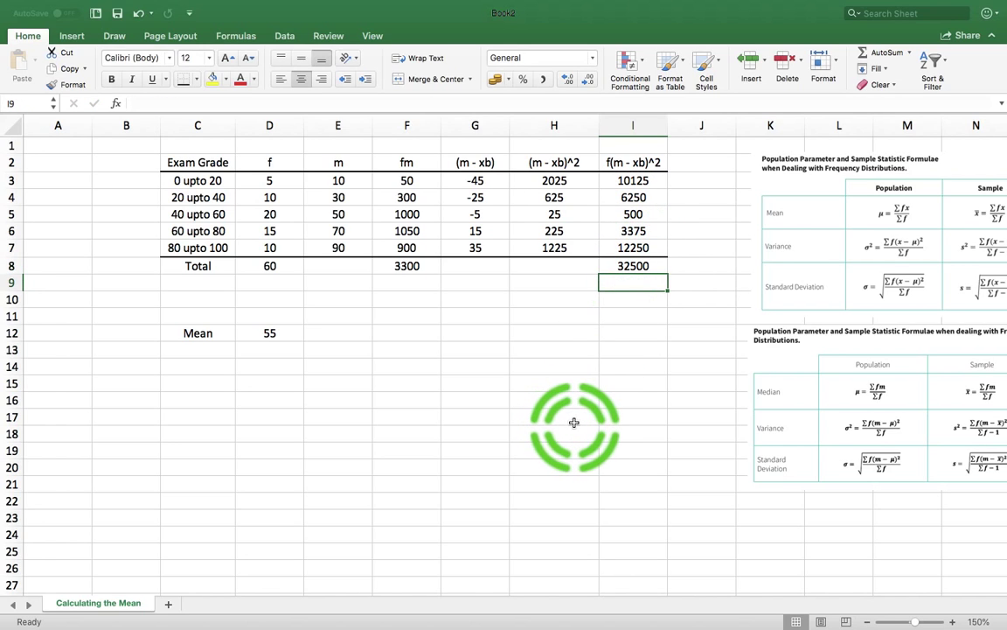
# Left-align the Mean label and select the cell below it for a variance label
pyautogui.click(210, 334)
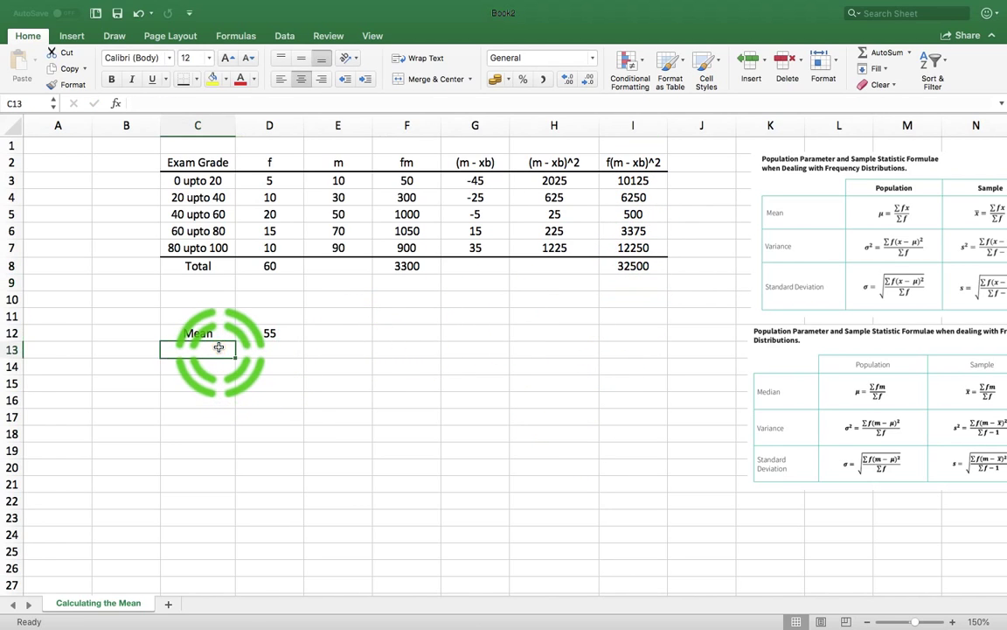
pyautogui.click(280, 79)
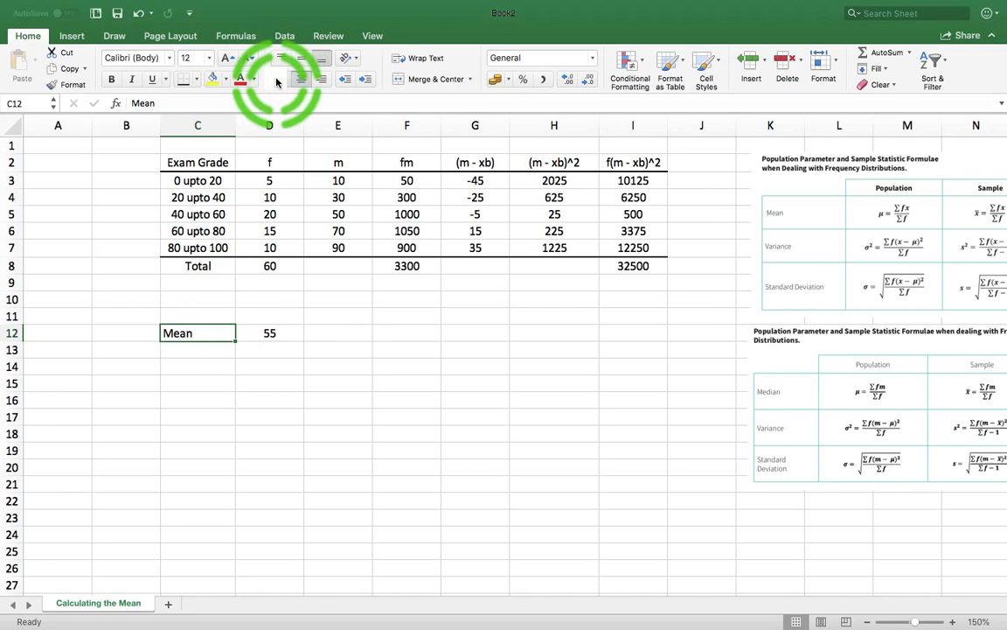
pyautogui.click(204, 346)
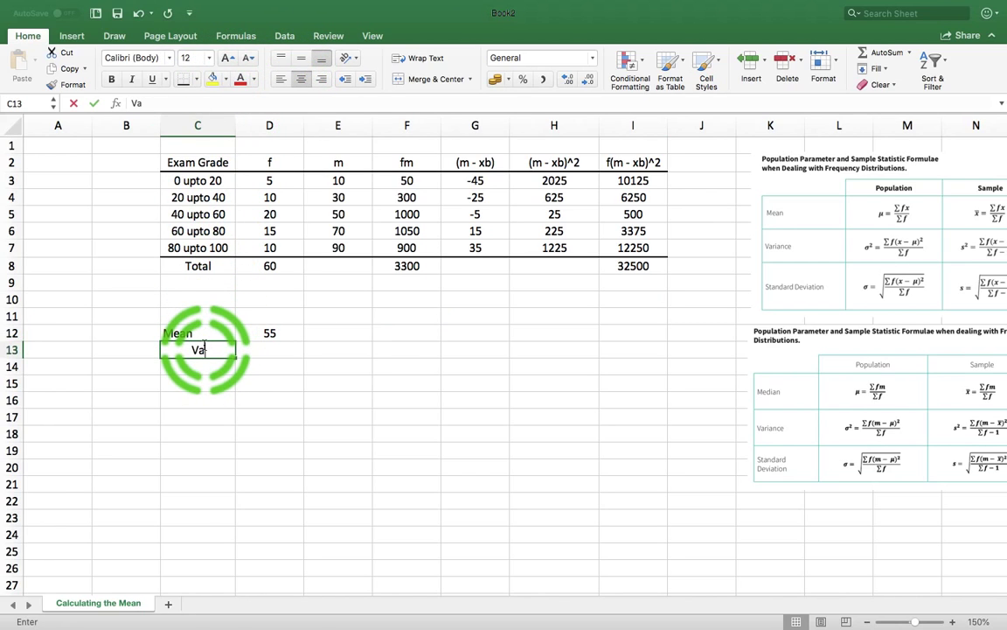